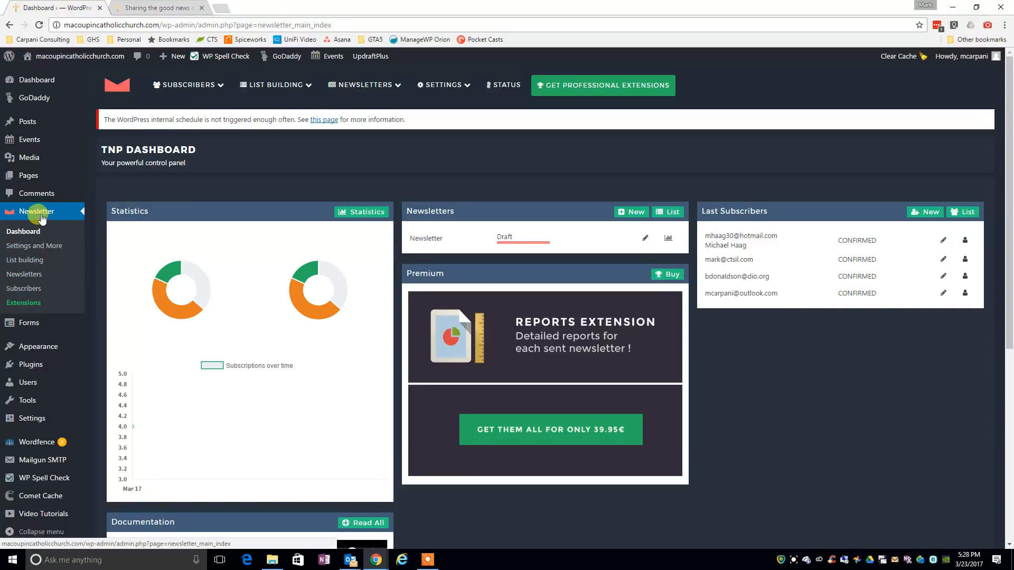
Create a new newsletter from the Blank theme and proceed to editing it.
click(32, 277)
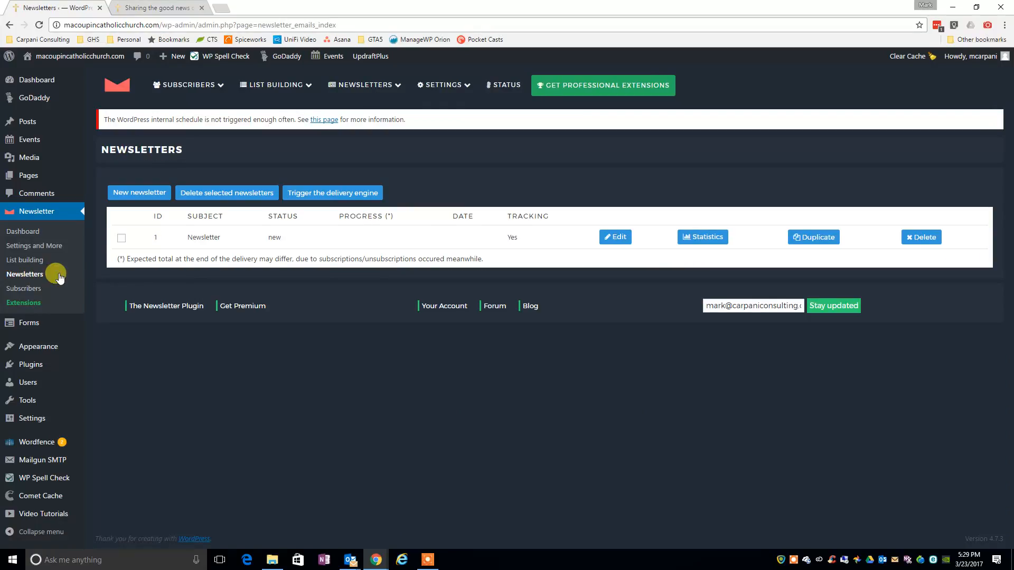
click(139, 193)
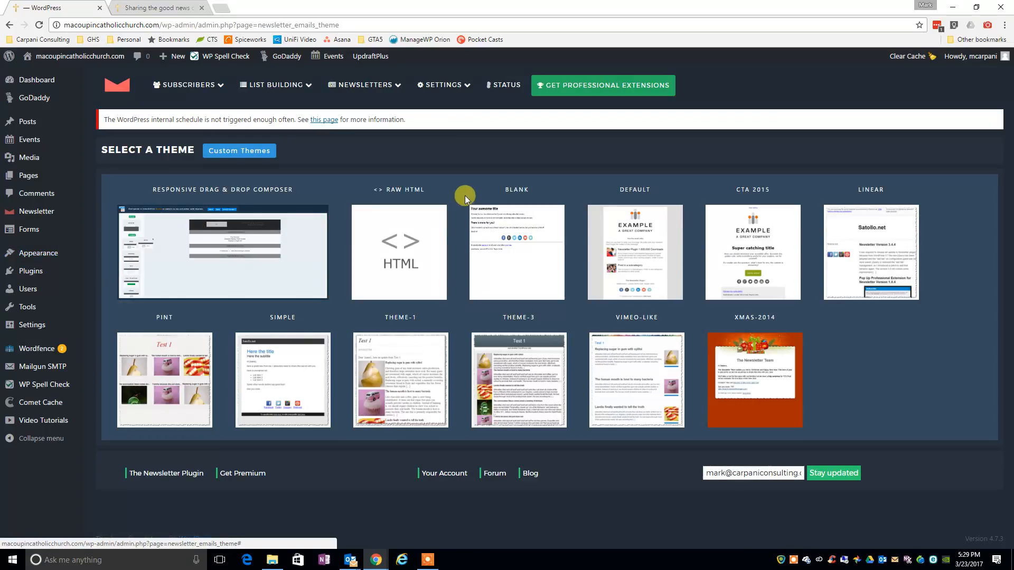
click(525, 260)
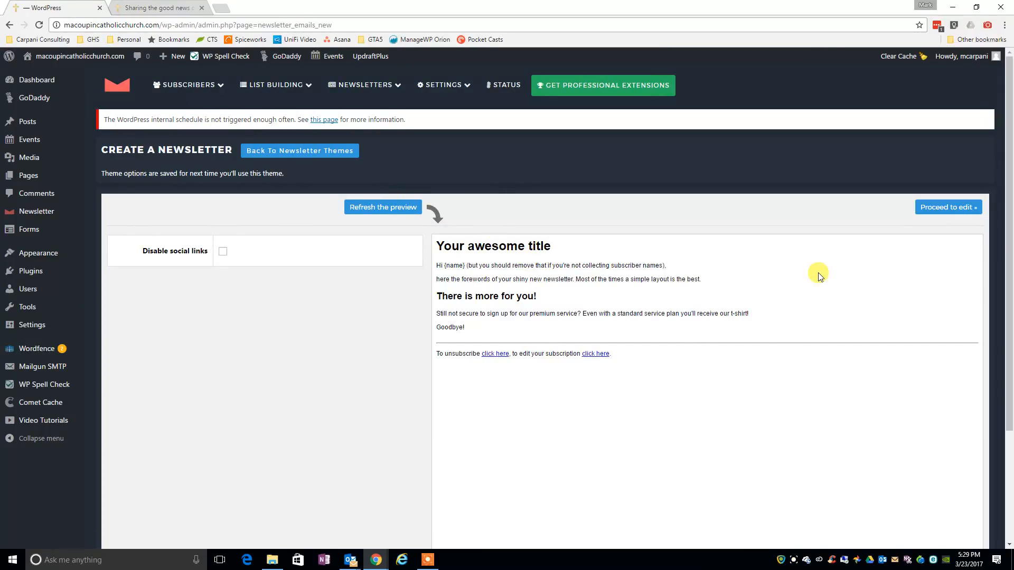
click(949, 207)
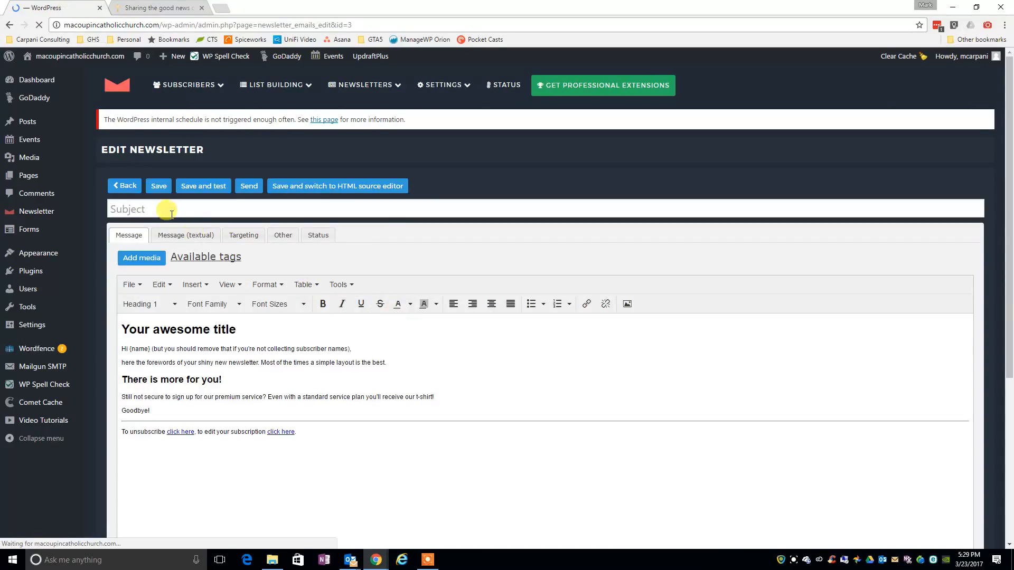
Enter "March 2017 Church Bulletin" as the newsletter's subject.
click(168, 209)
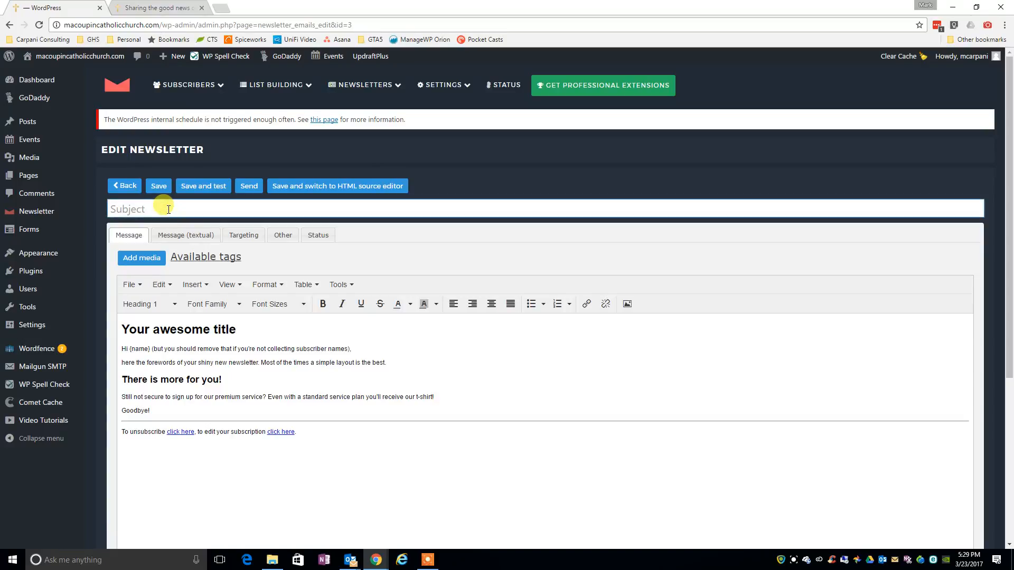
text(March 2017 Church Bulletin)
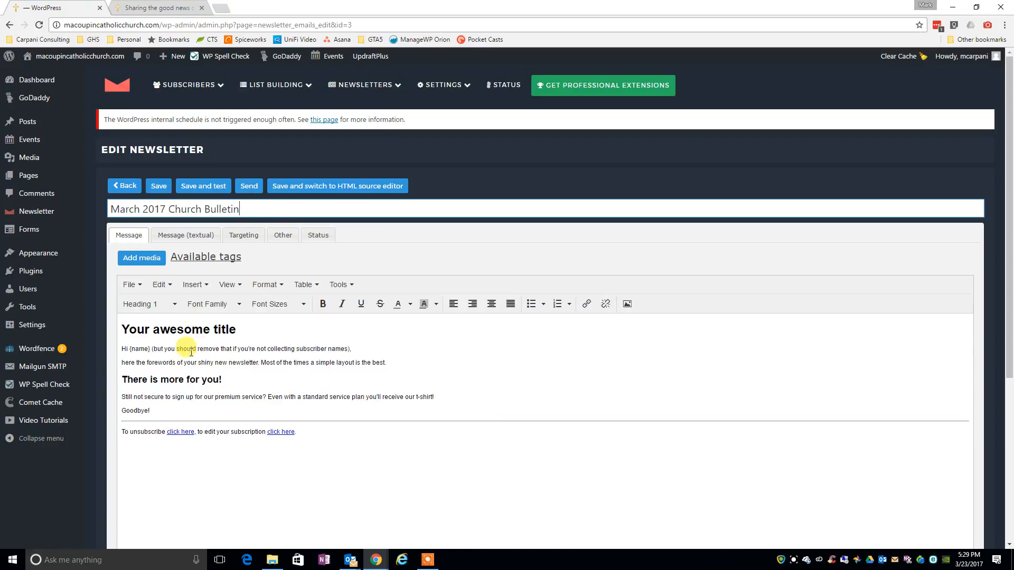
Replace the placeholder title in the message body with "This is a sample of the electronic church bulletin".
drag(237, 330, 122, 338)
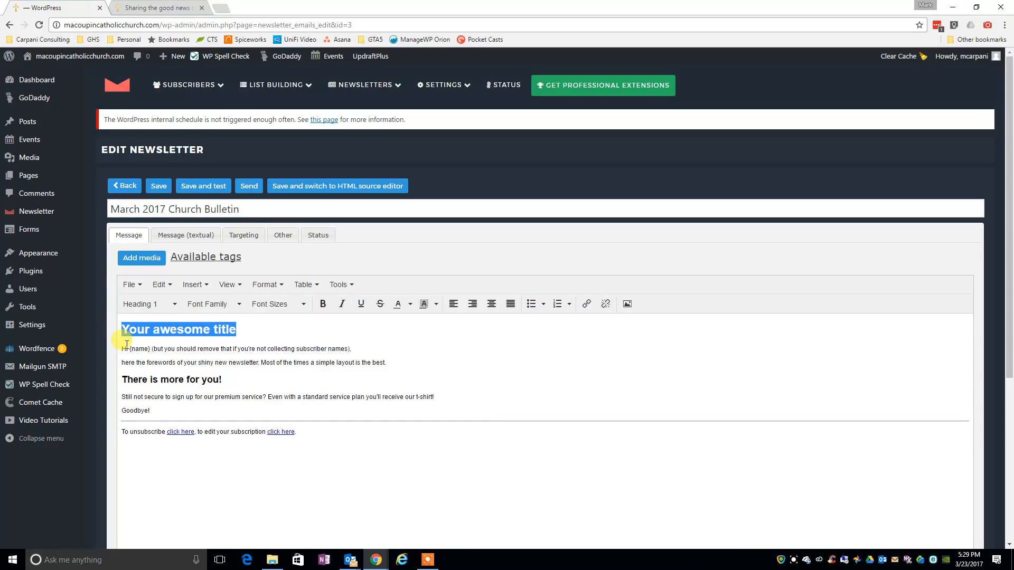
text(This is )
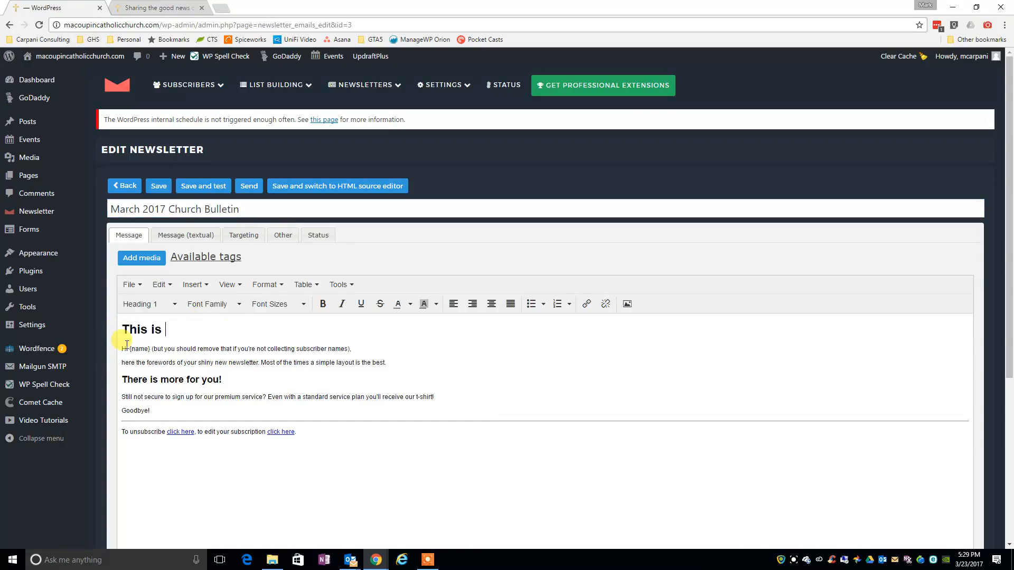
text(a sample of )
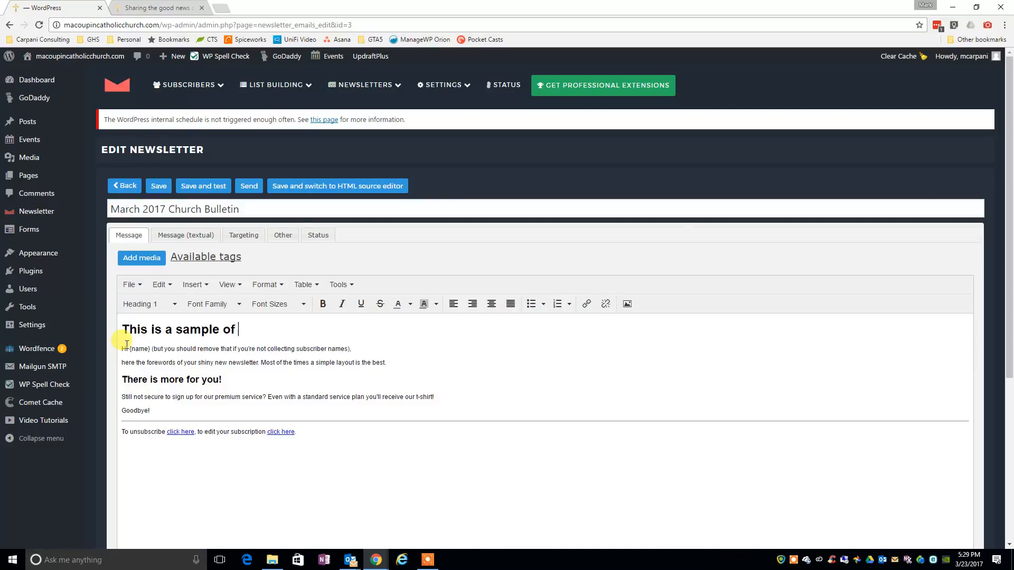
text(the electronic)
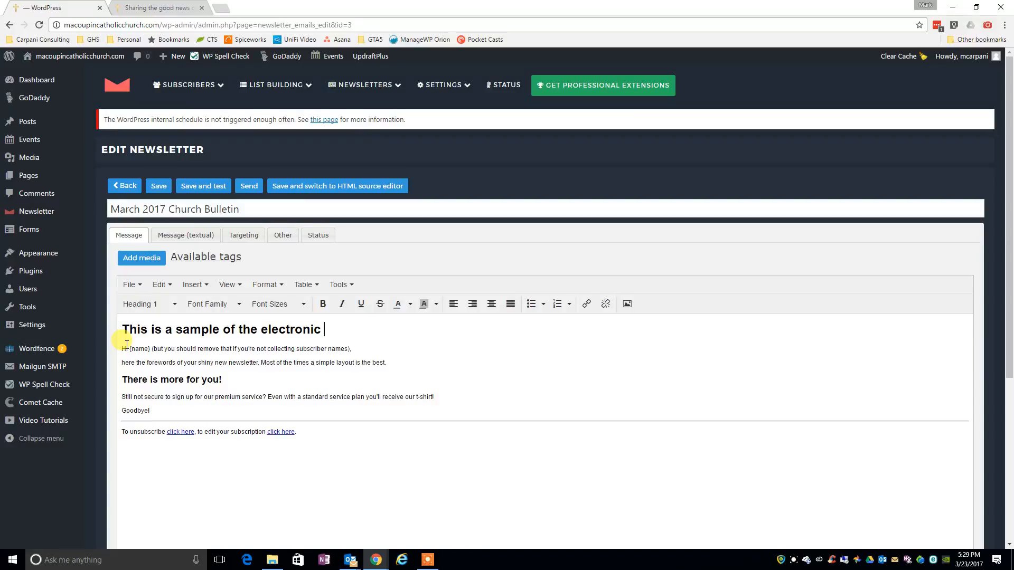
text( church bulletin)
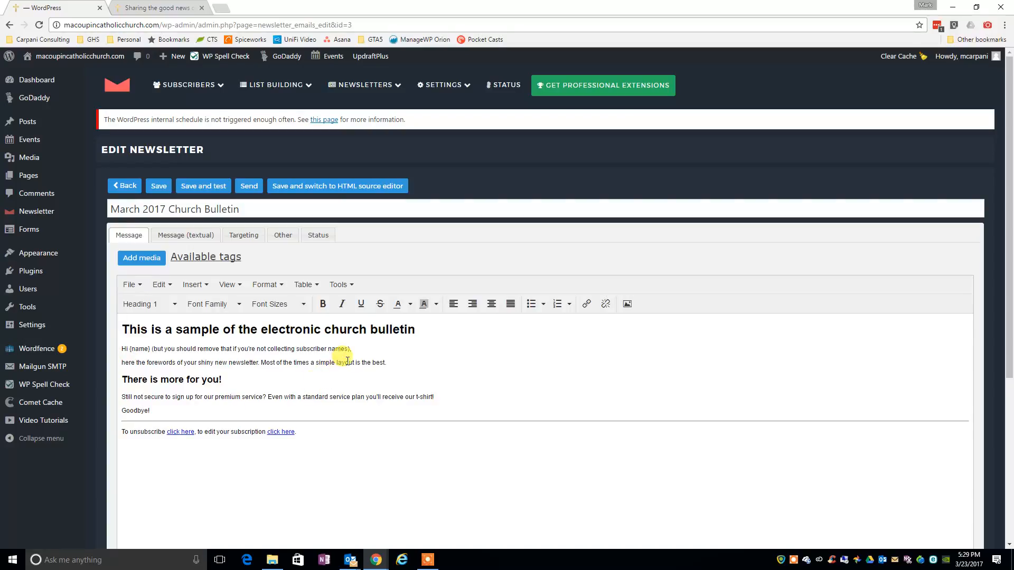
Replace the foreword paragraph with "This is an example of the monthly church bulletin that will be sent electronically to subscribers.".
drag(397, 363, 123, 364)
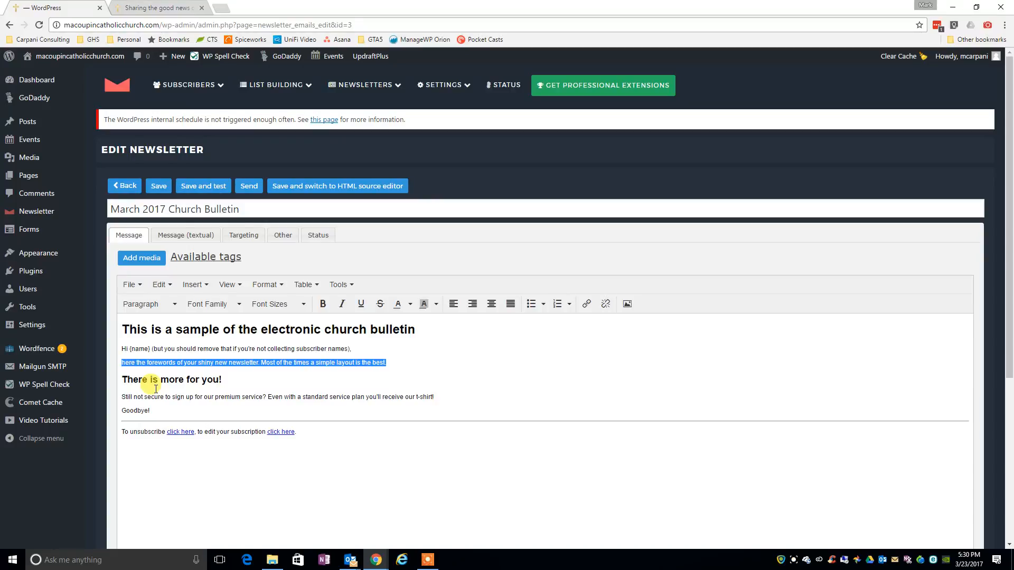
text(T)
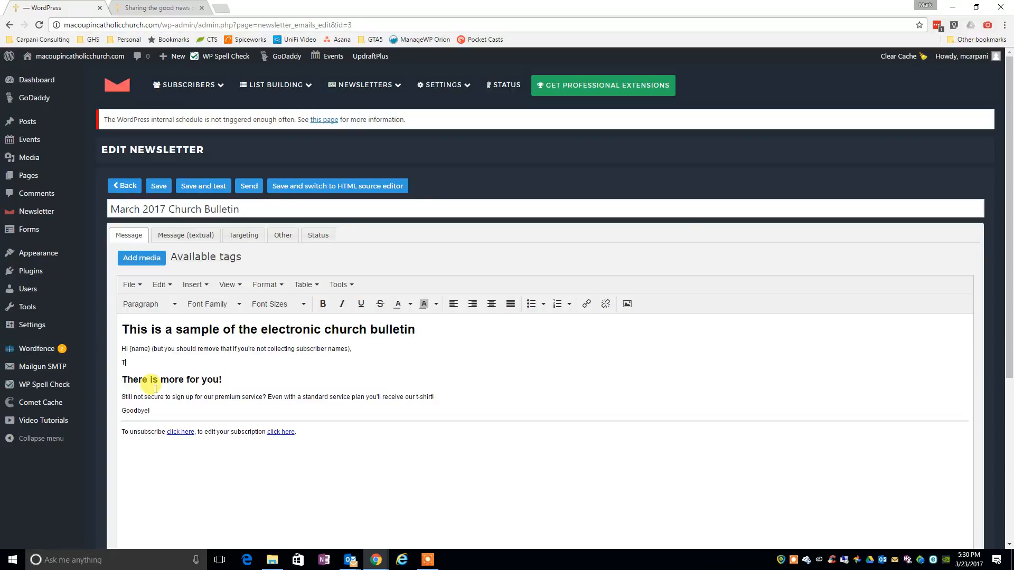
text(his is an example of the monthly church bullet)
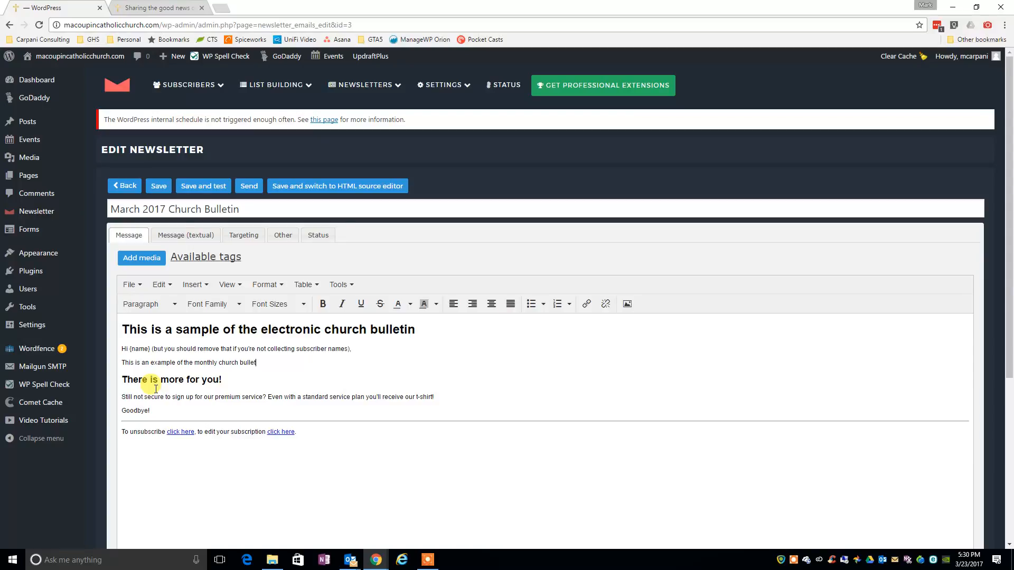
text(in that will be sent electron)
text(ically to subscribers.)
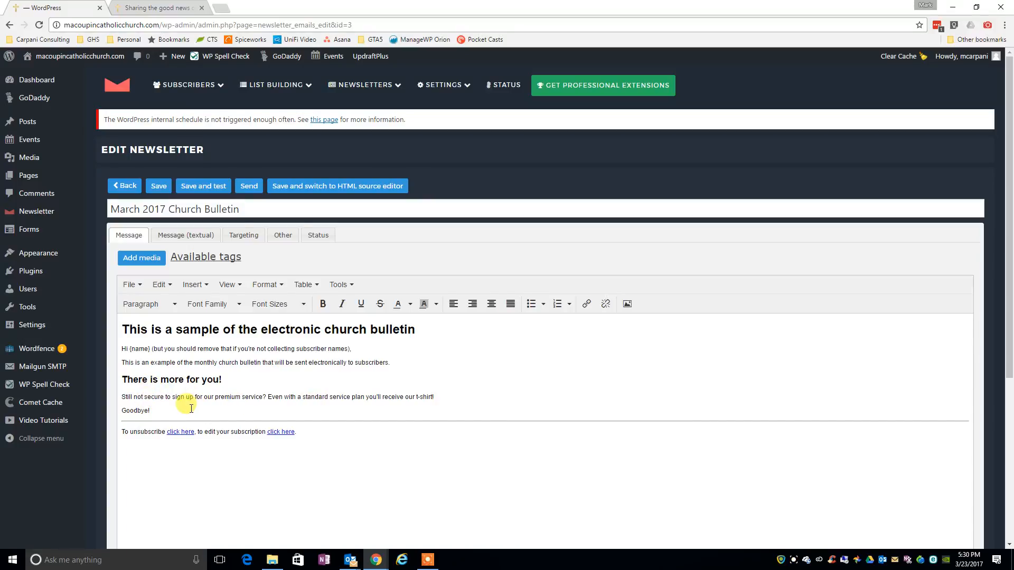
Delete the "There is more for you!" heading and the premium service paragraph below it.
click(451, 400)
drag(451, 399, 121, 378)
key(Delete)
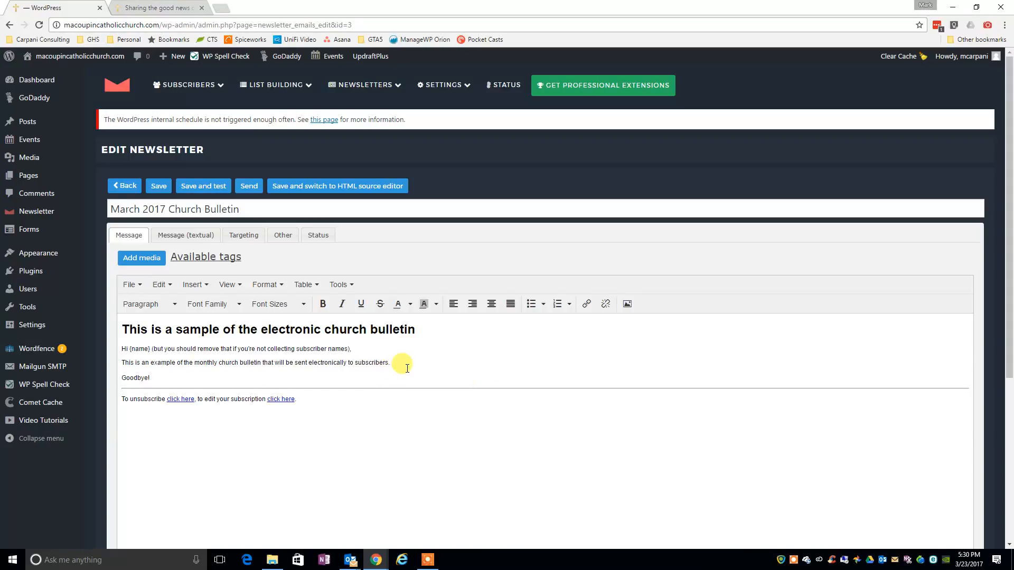
Add a line reading "March 2017 Church Bulletin" below the example sentence and make it bold.
key(Return)
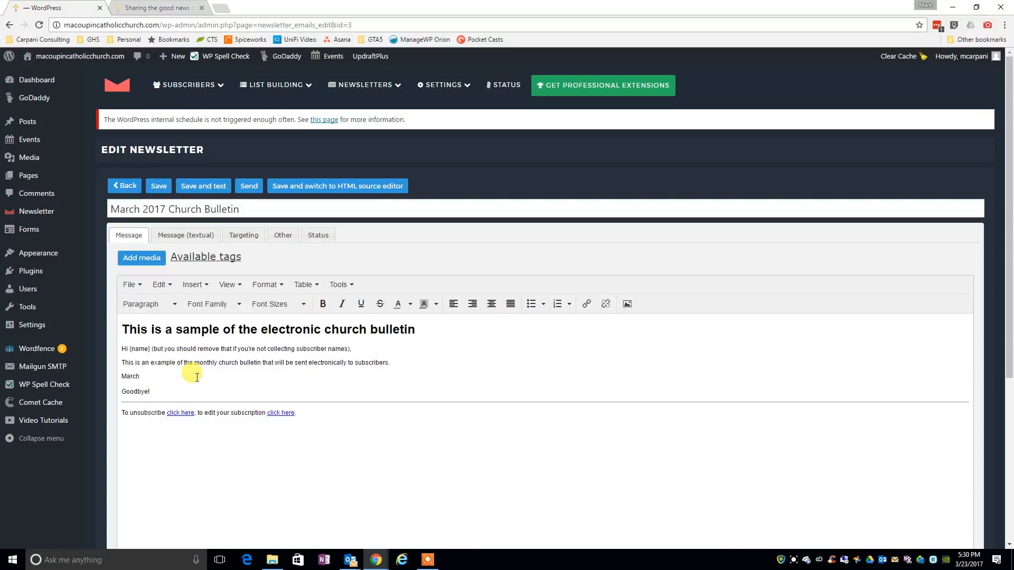
text(017 Church Bulletin)
triple_click(197, 377)
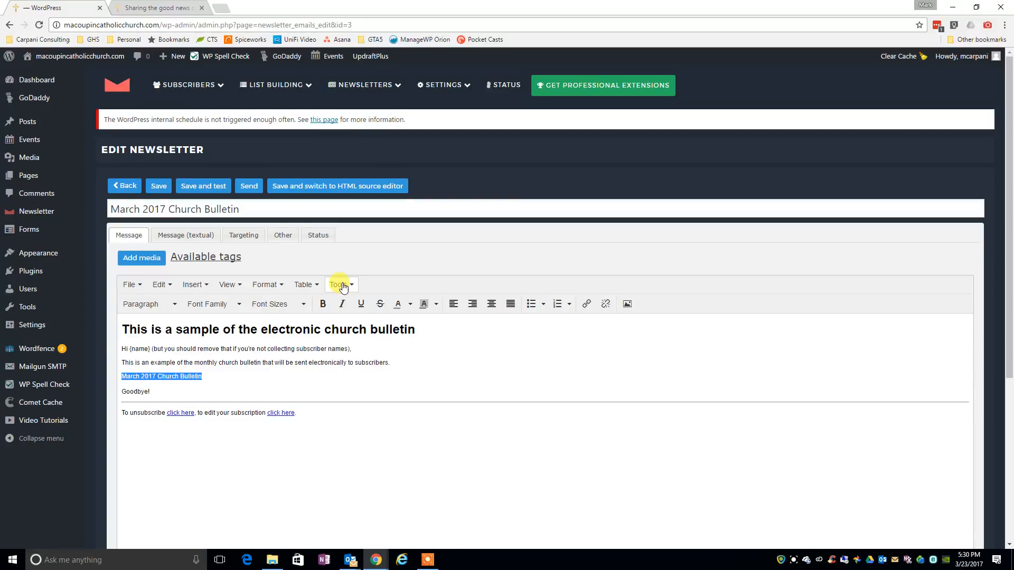
click(324, 305)
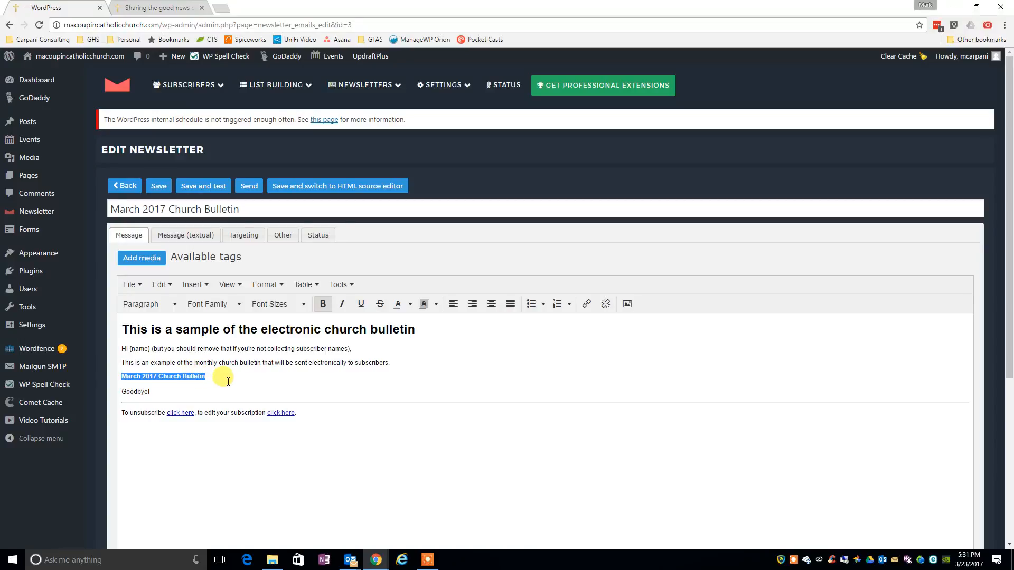
Copy the URL of March2016yearColorbulletins-2.pdf from the media library and insert that file over the bold line.
click(143, 258)
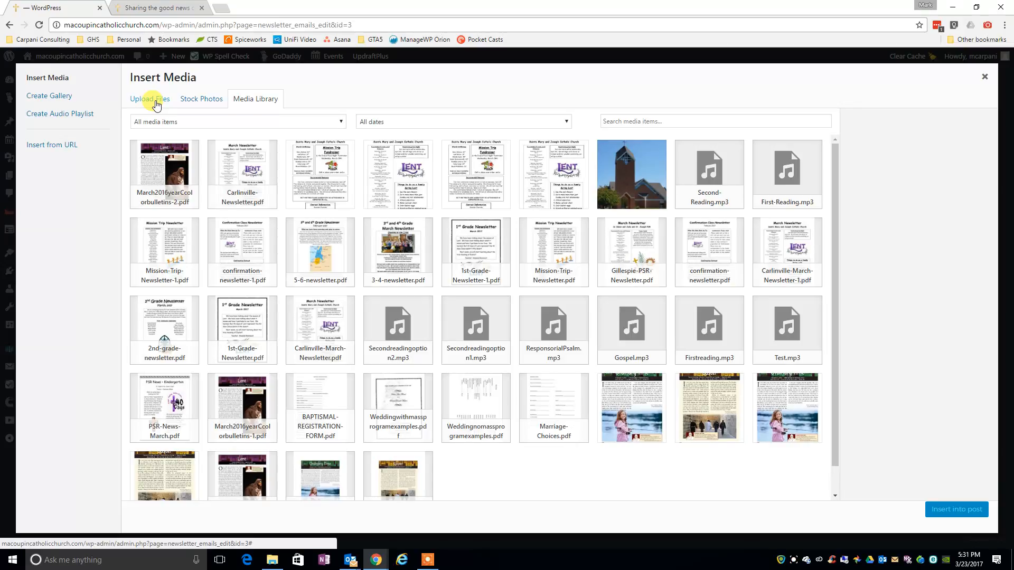
click(160, 184)
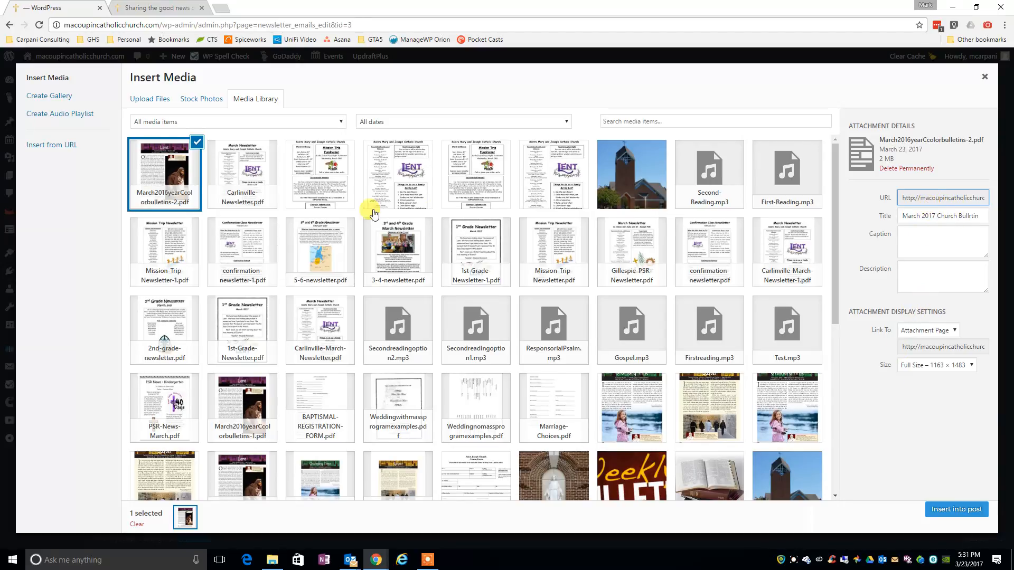
click(927, 202)
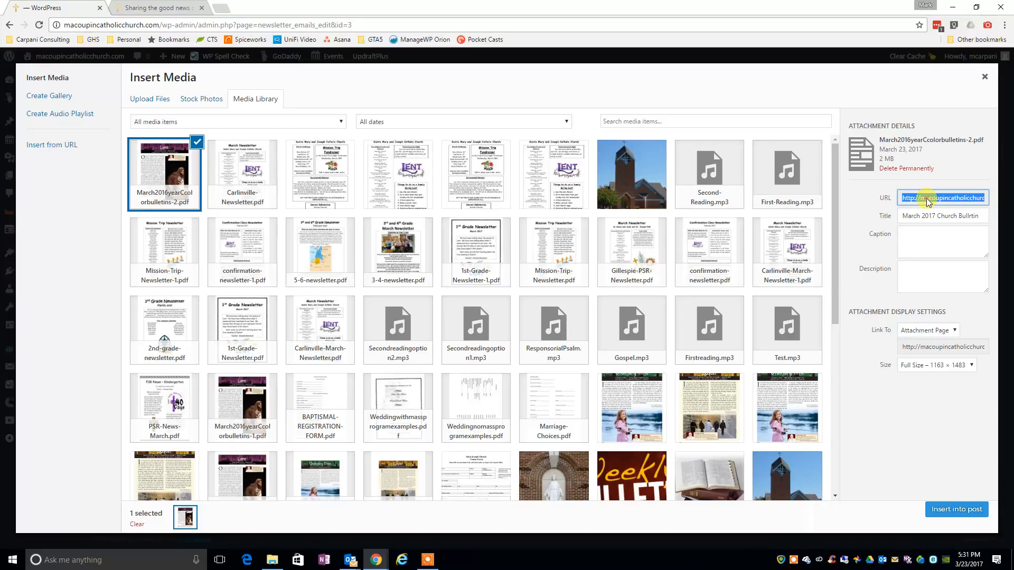
right_click(927, 202)
click(904, 204)
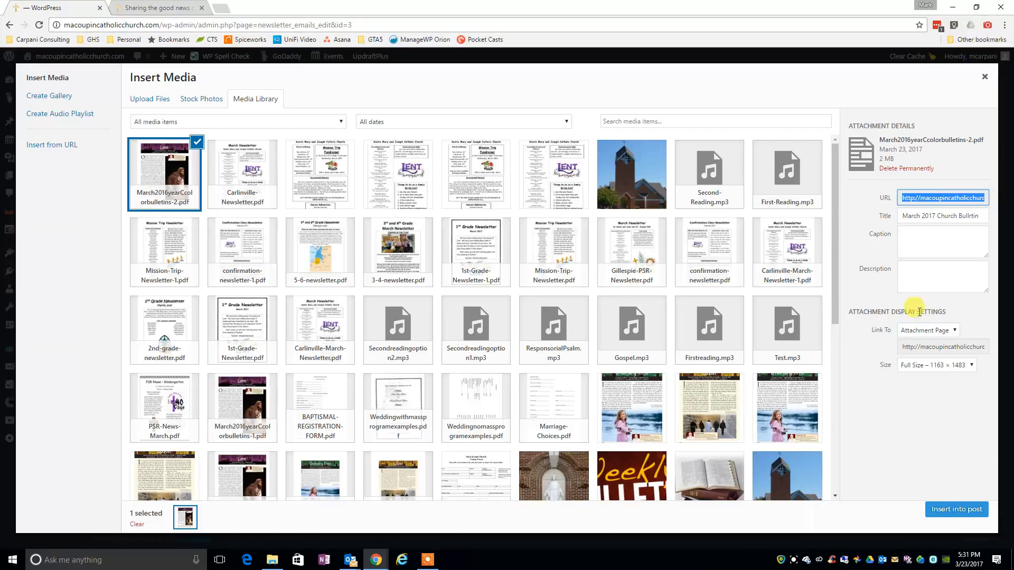
click(951, 510)
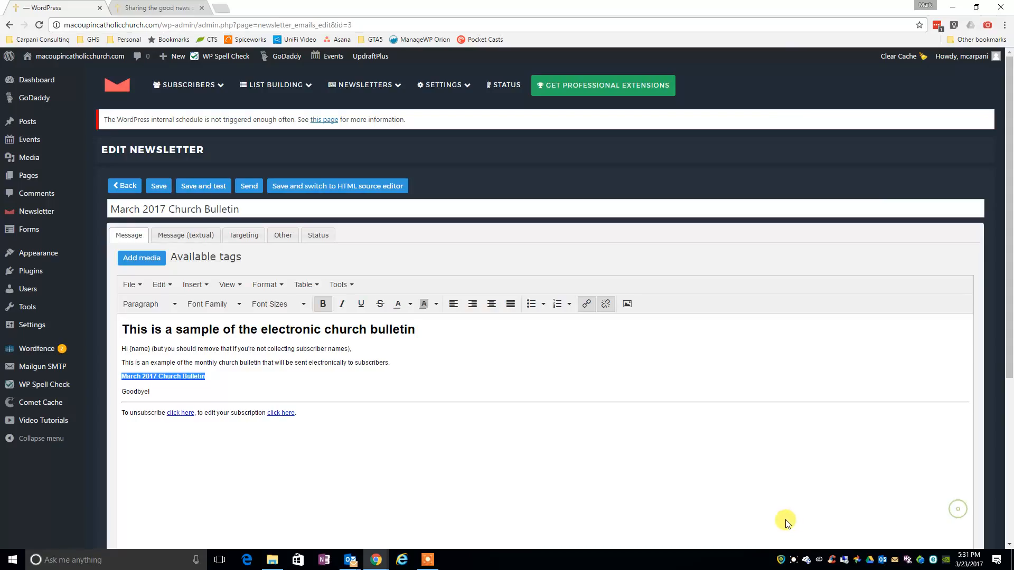
click(236, 379)
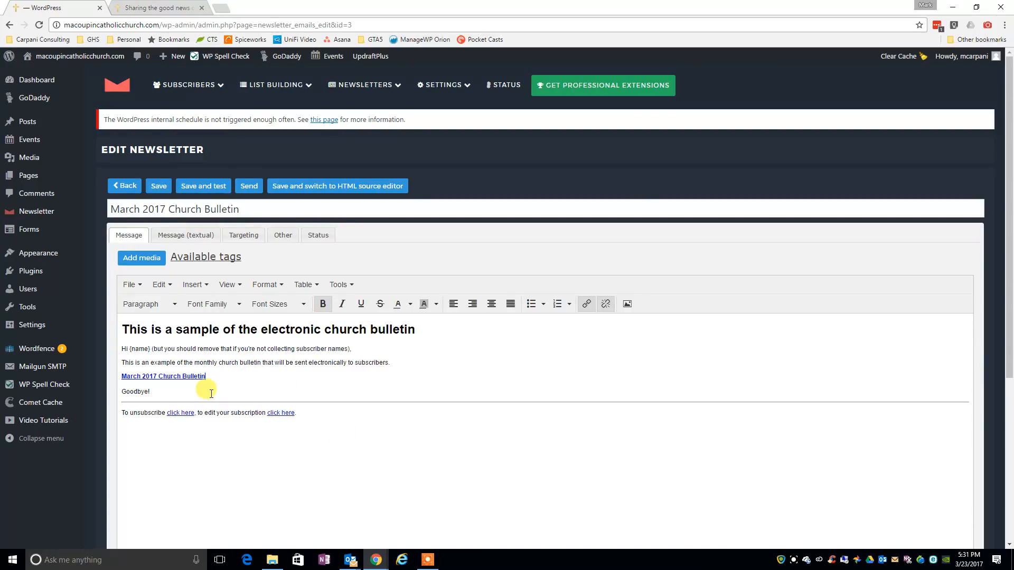
Open the link settings for the bold "March 2017 Church Bulletin" line.
triple_click(181, 375)
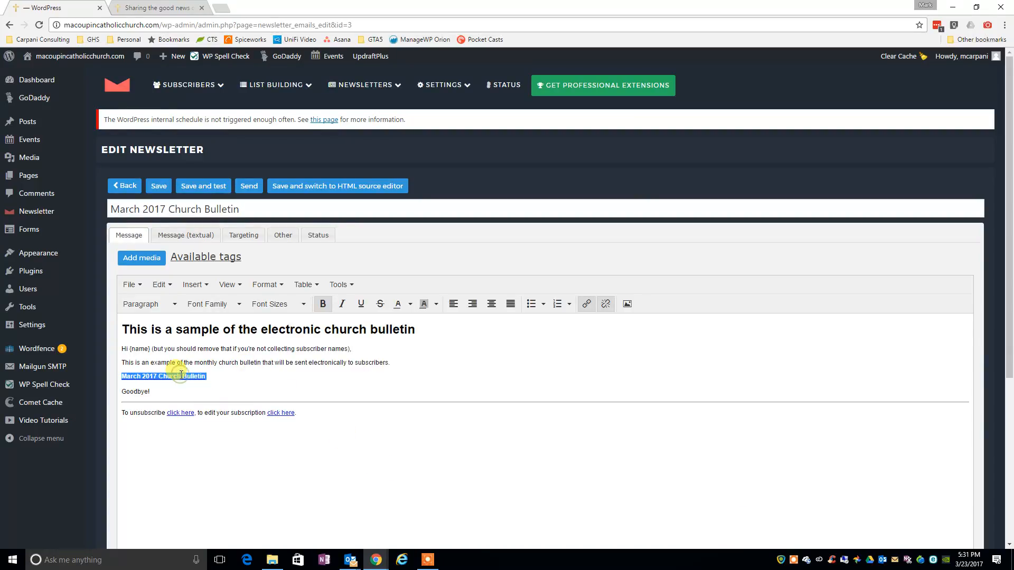
click(586, 303)
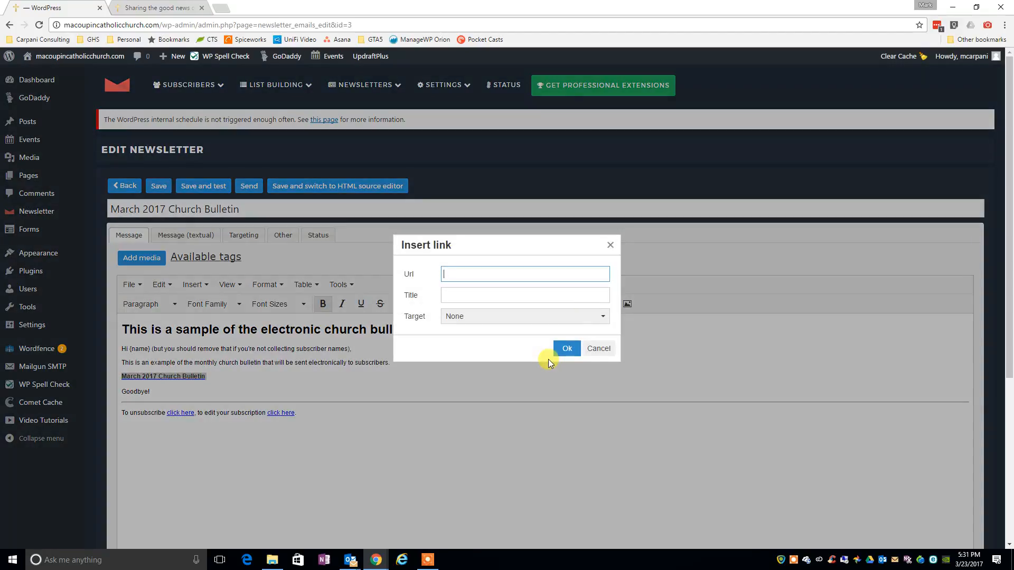
click(463, 272)
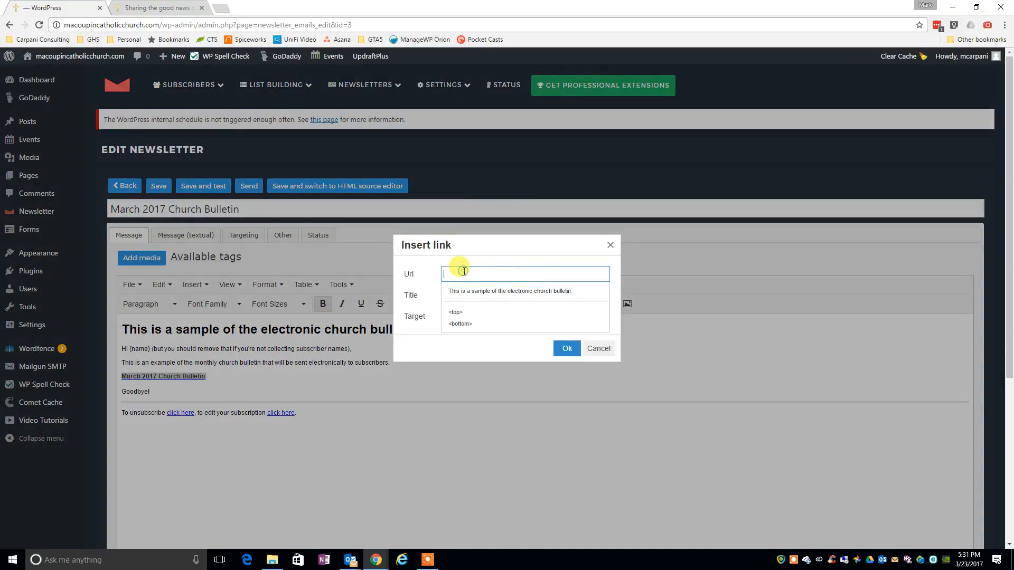
right_click(464, 272)
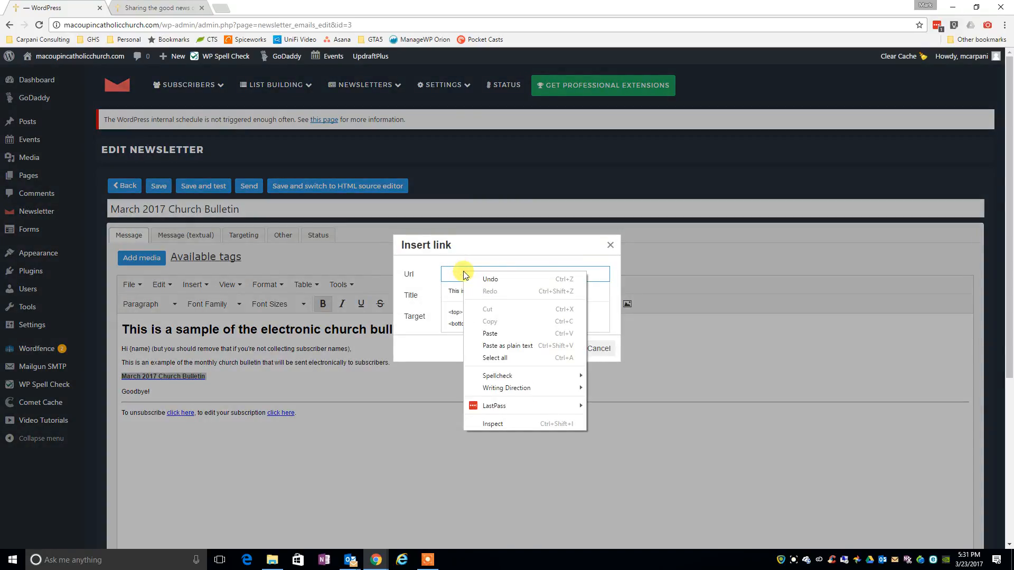
click(496, 332)
click(562, 291)
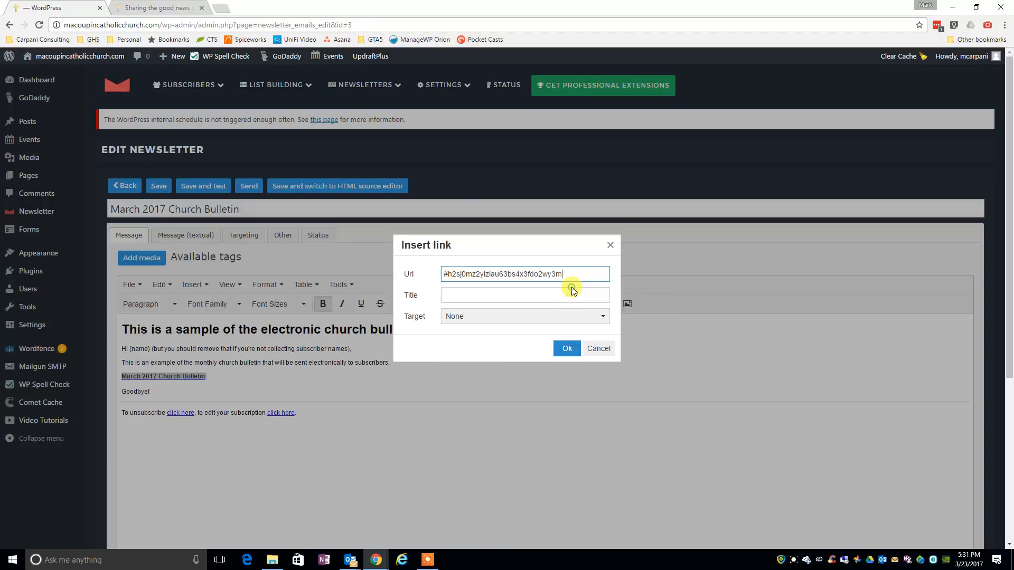
key(ctrl+a)
key(BackSpace)
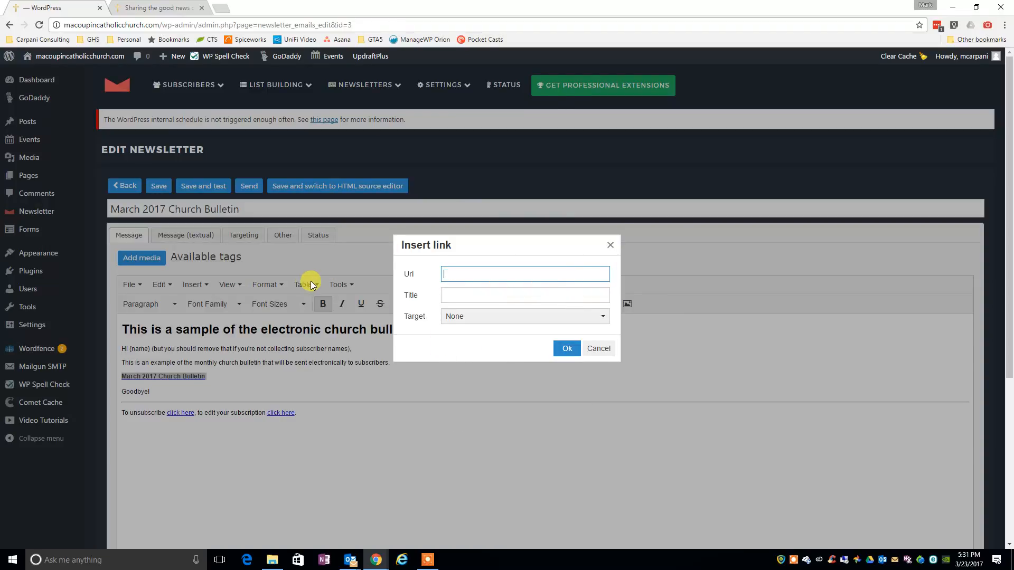
Link the bold line to the copied URL, titled "March 2017 Church Bulletin" and opening in a new window, and add an empty line below.
right_click(453, 279)
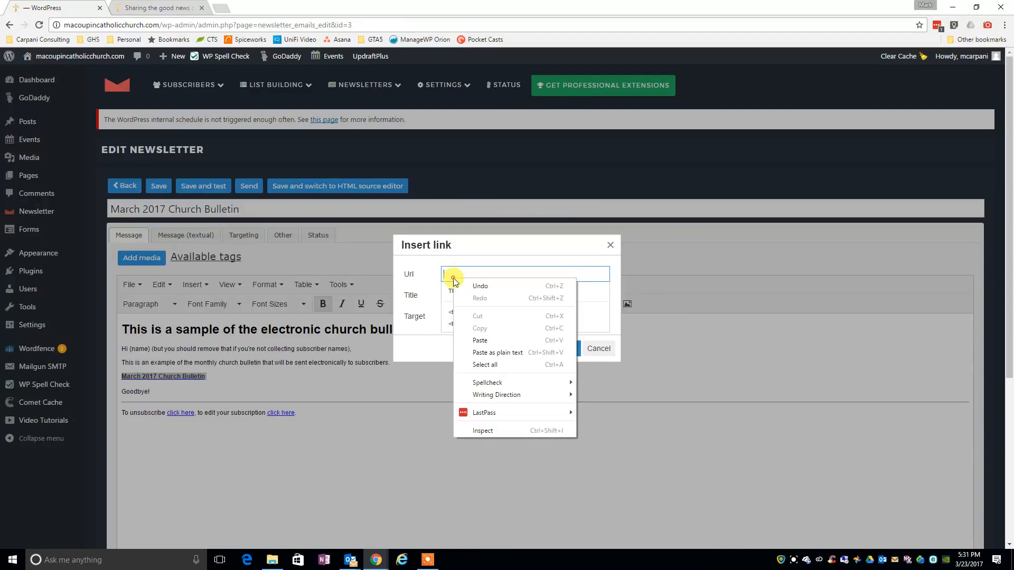
click(499, 341)
click(479, 299)
text(M)
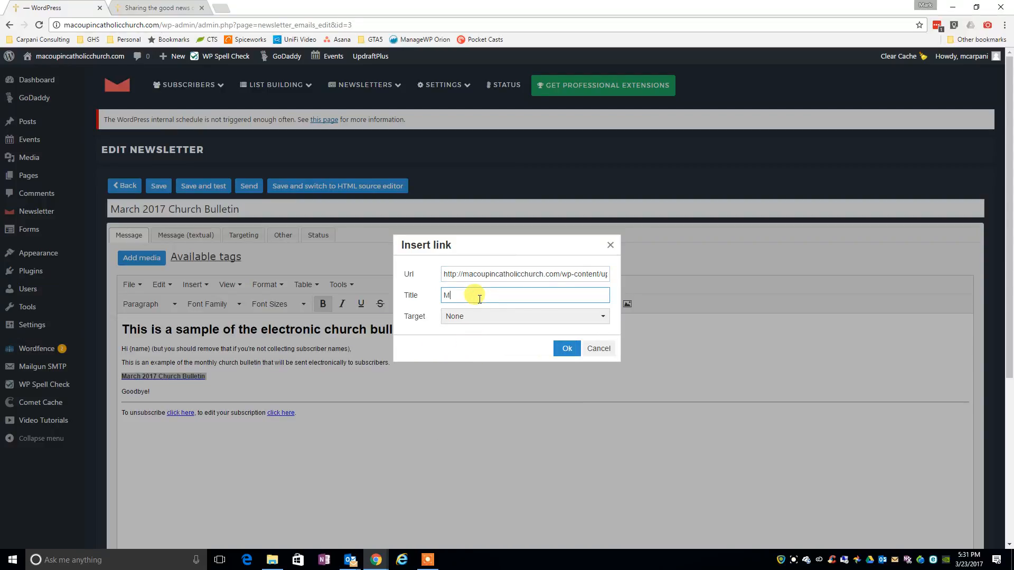
text(arch 2017 Churcvhh Bulletin)
click(478, 316)
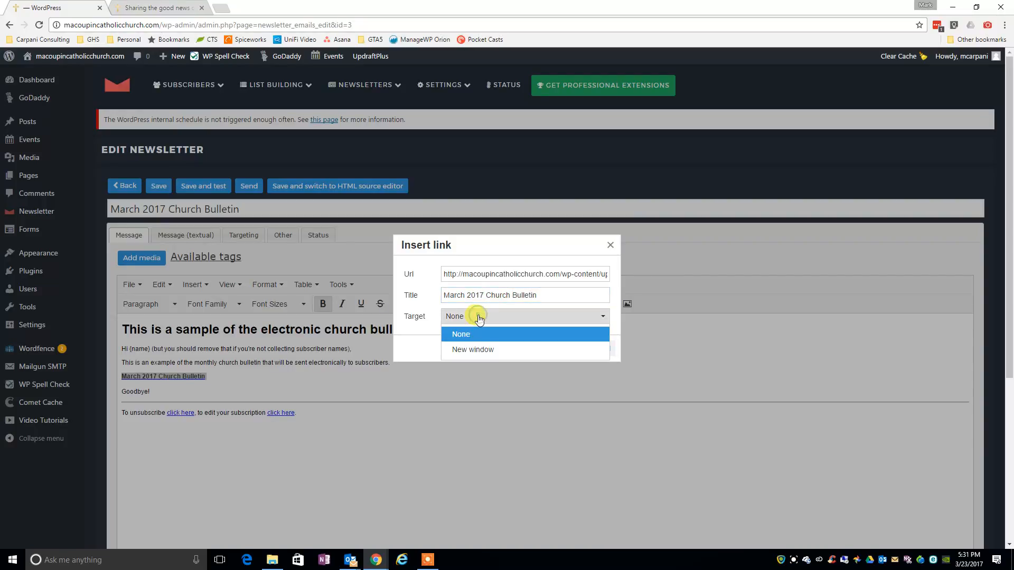
click(467, 351)
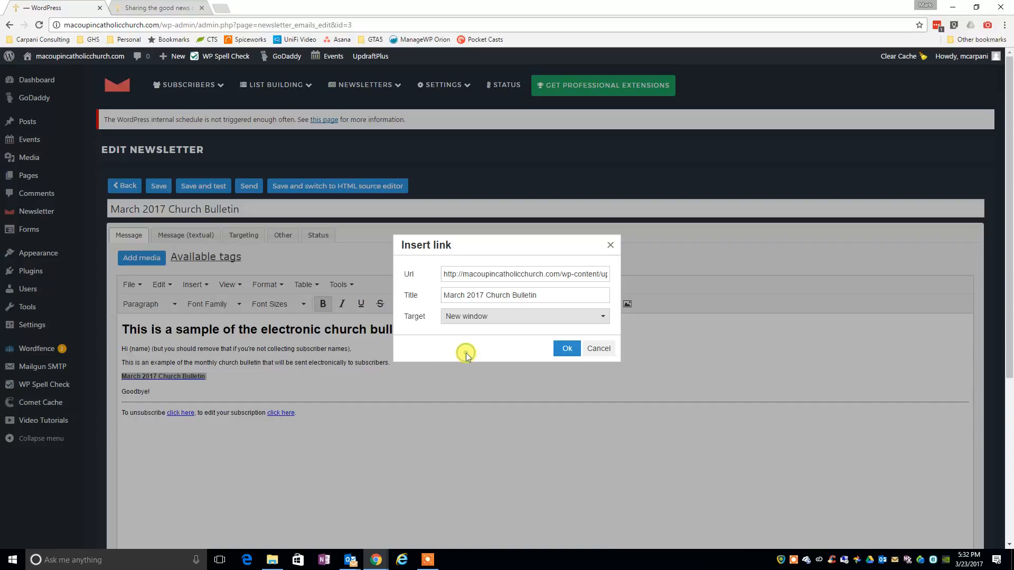
click(568, 348)
click(225, 379)
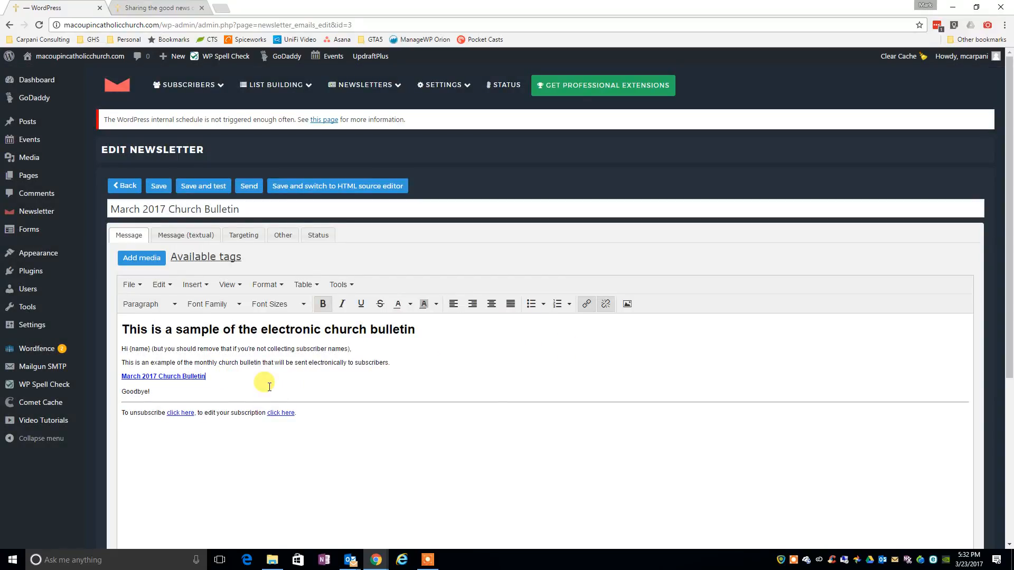
key(Return)
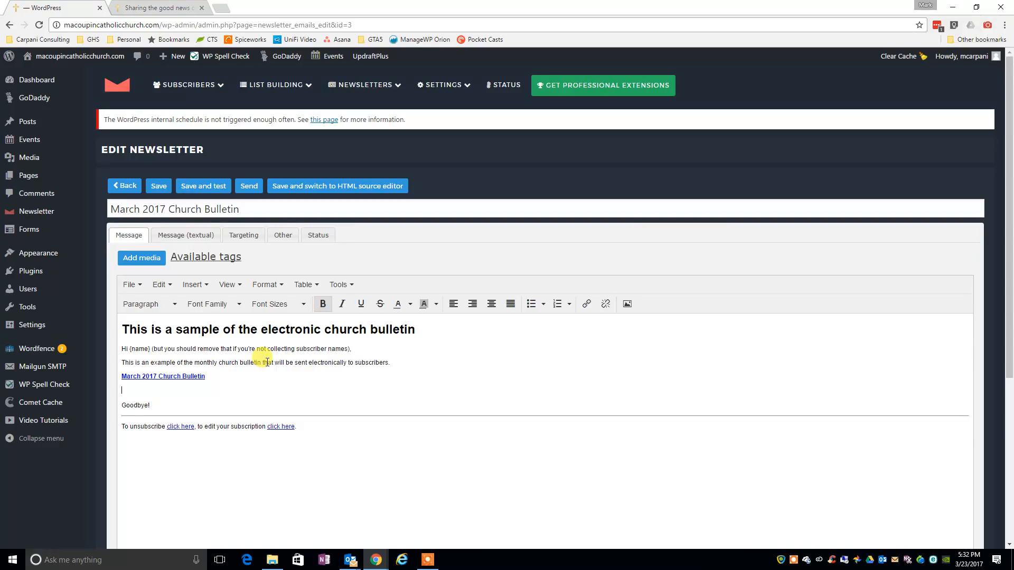
click(627, 304)
click(433, 248)
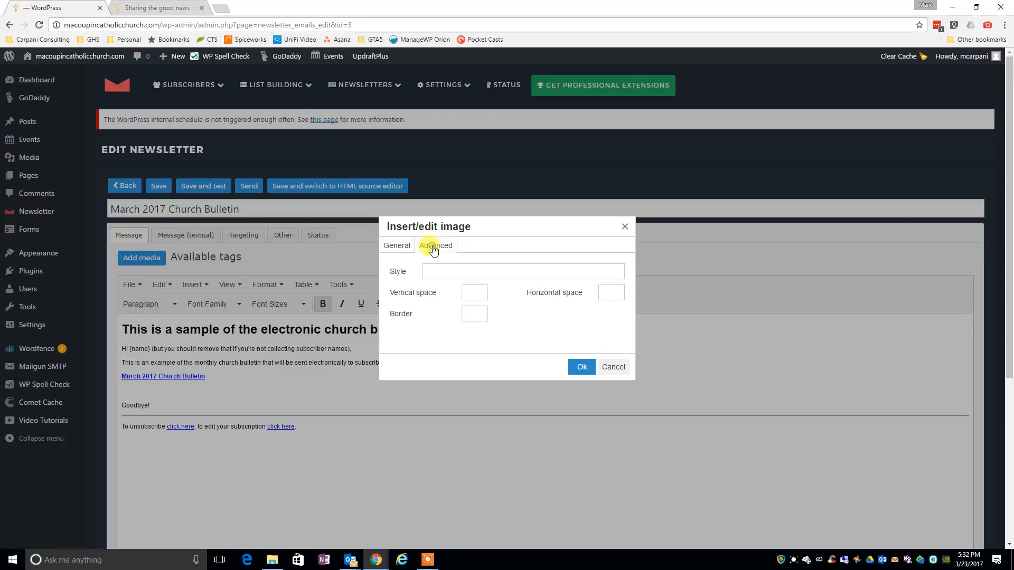
click(396, 246)
click(614, 369)
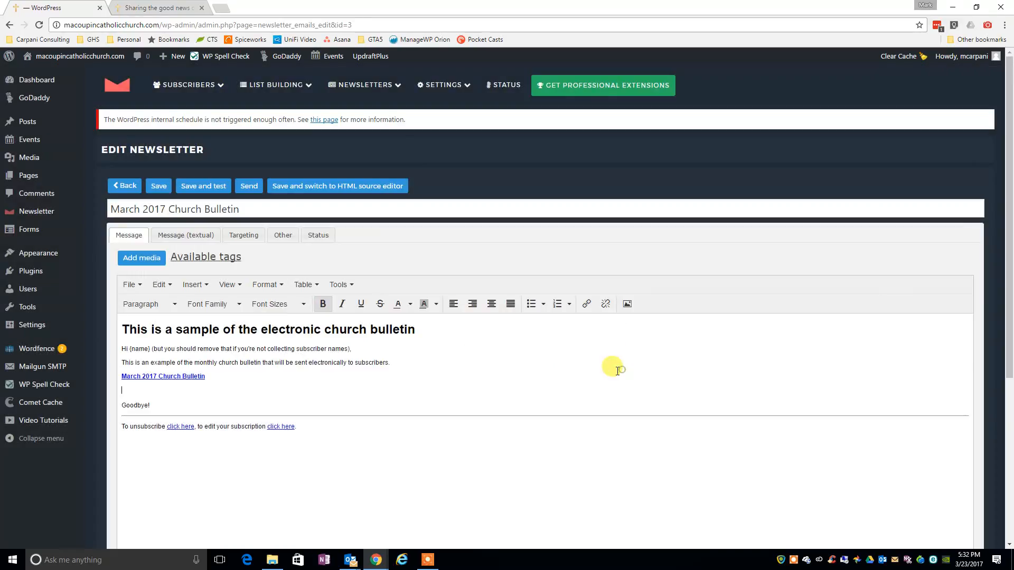
Insert the Weekly Bulletin image from the media library below the bulletin link at full size, copying its file URL as well.
click(119, 260)
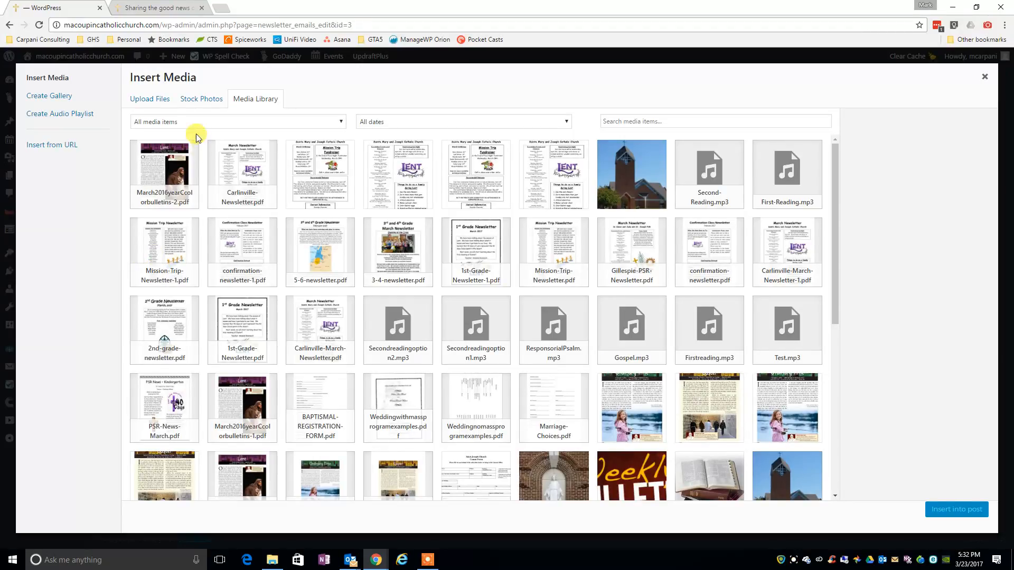
scroll(533, 328, down, 3)
scroll(535, 329, down, 2)
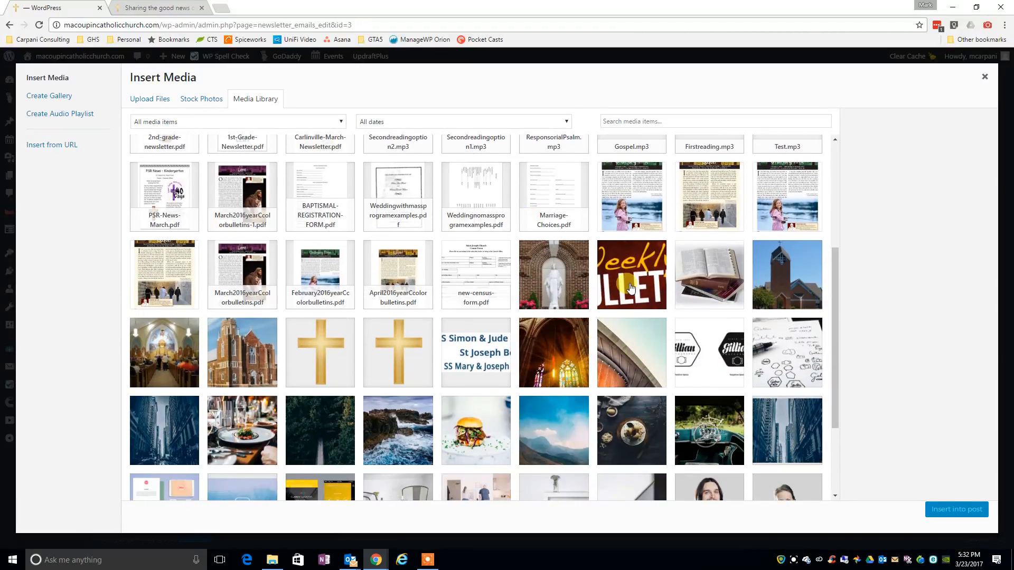
click(630, 285)
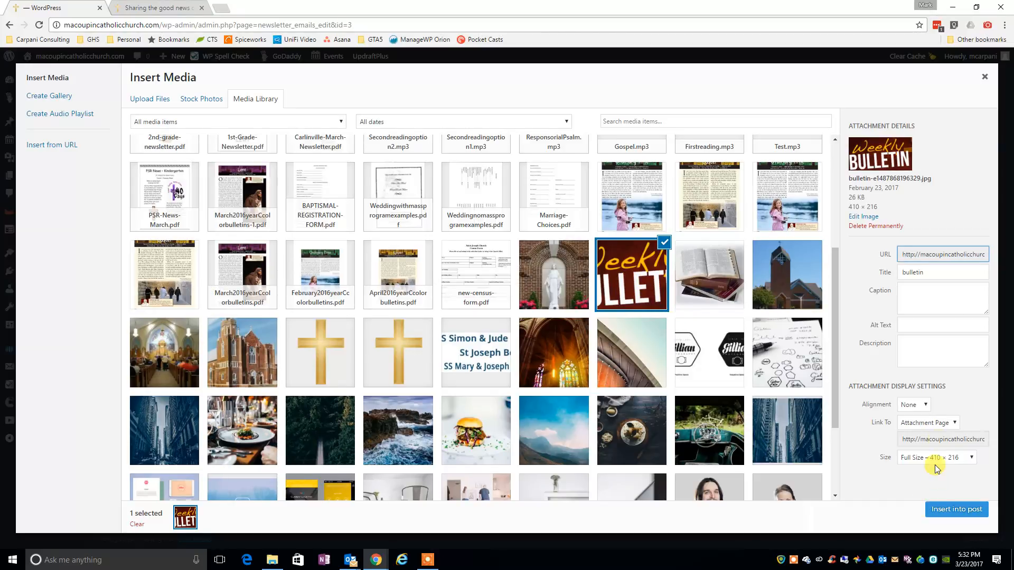
right_click(933, 252)
click(943, 215)
click(929, 253)
double_click(929, 254)
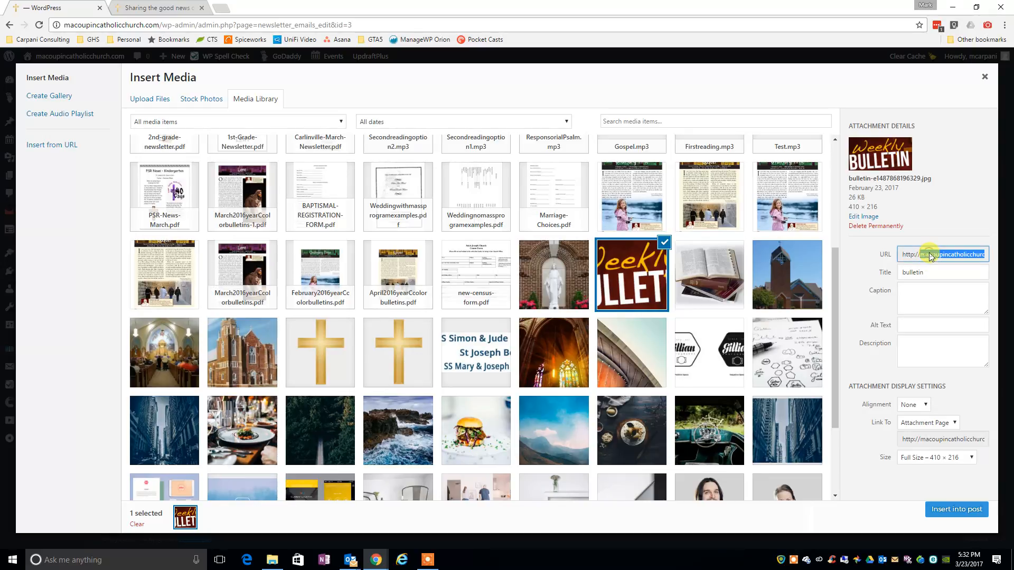
click(930, 253)
right_click(931, 254)
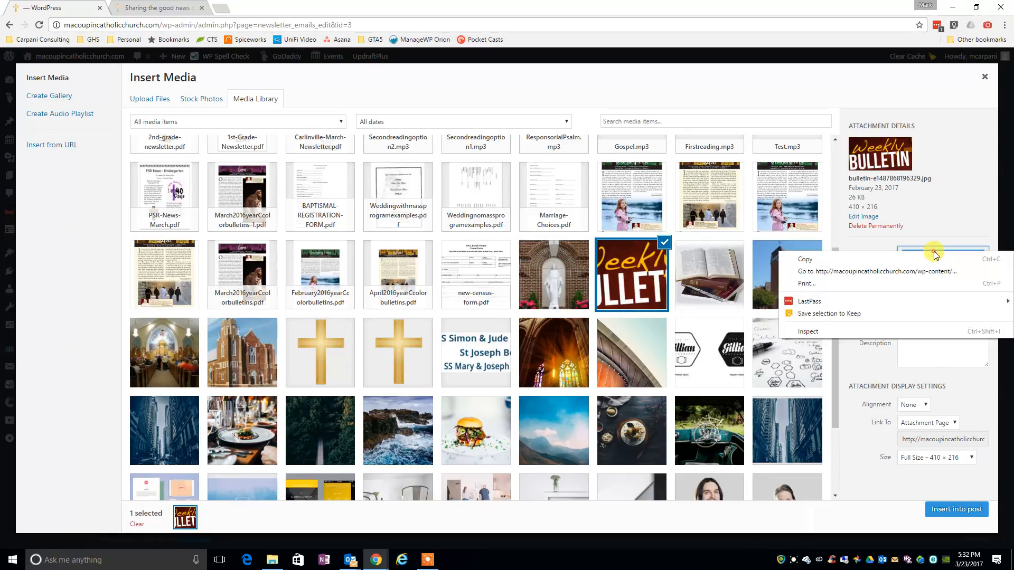
click(882, 261)
click(956, 509)
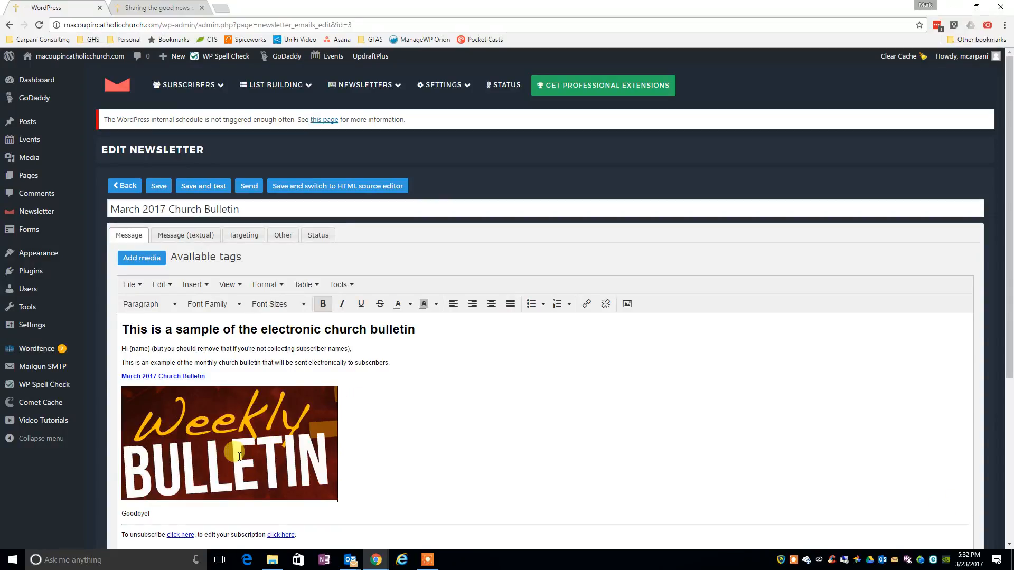
click(143, 258)
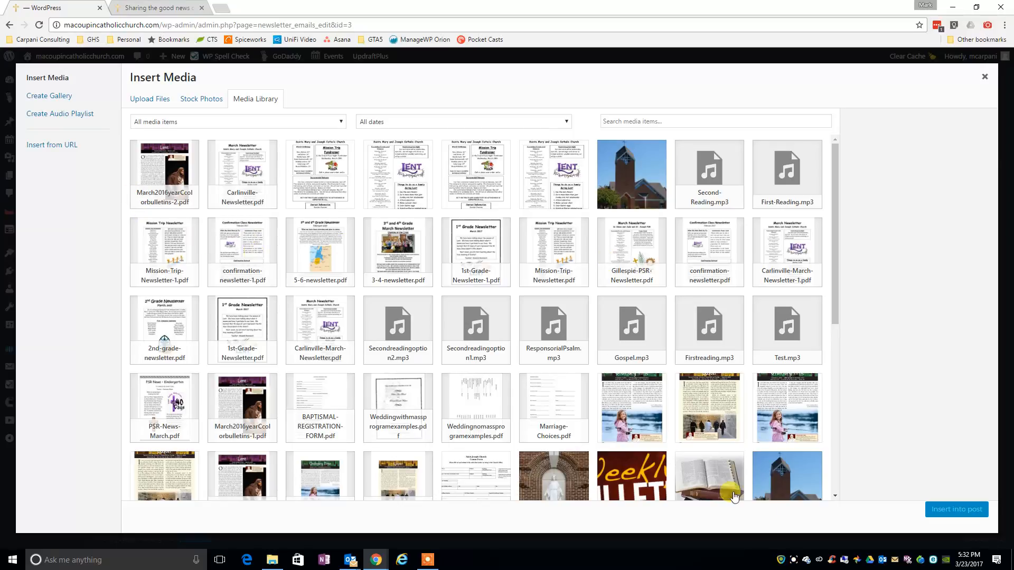
click(978, 81)
click(328, 417)
click(398, 419)
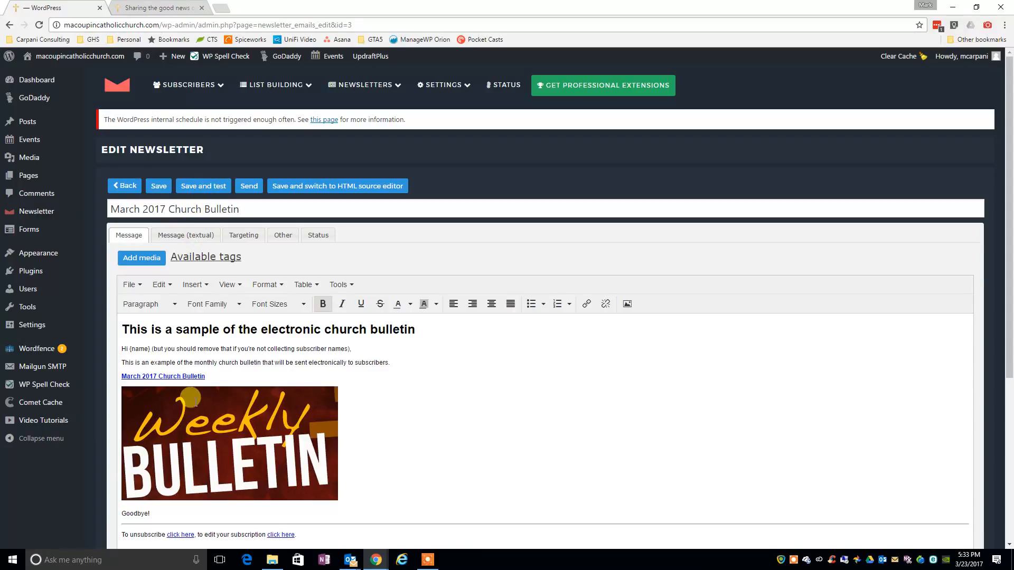
Add the bold text "Click here to view the" in front of the March 2017 Church Bulletin link.
click(127, 377)
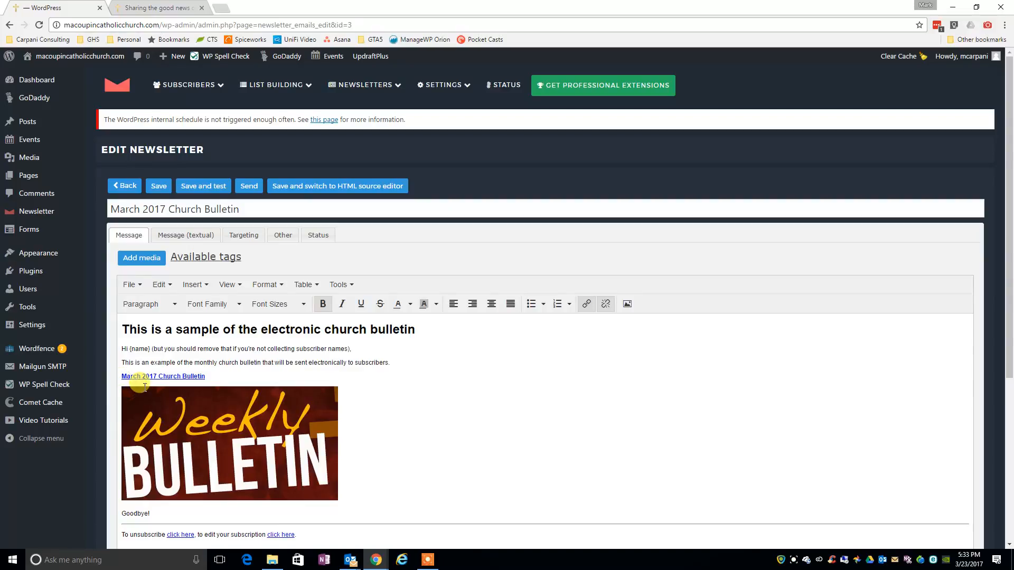
text(Click here )
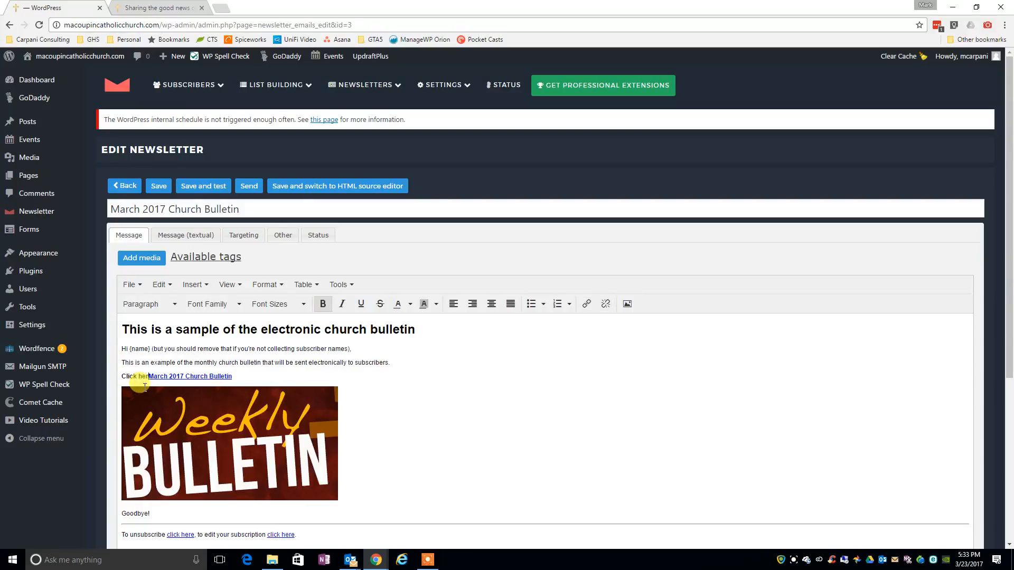
text(to view the)
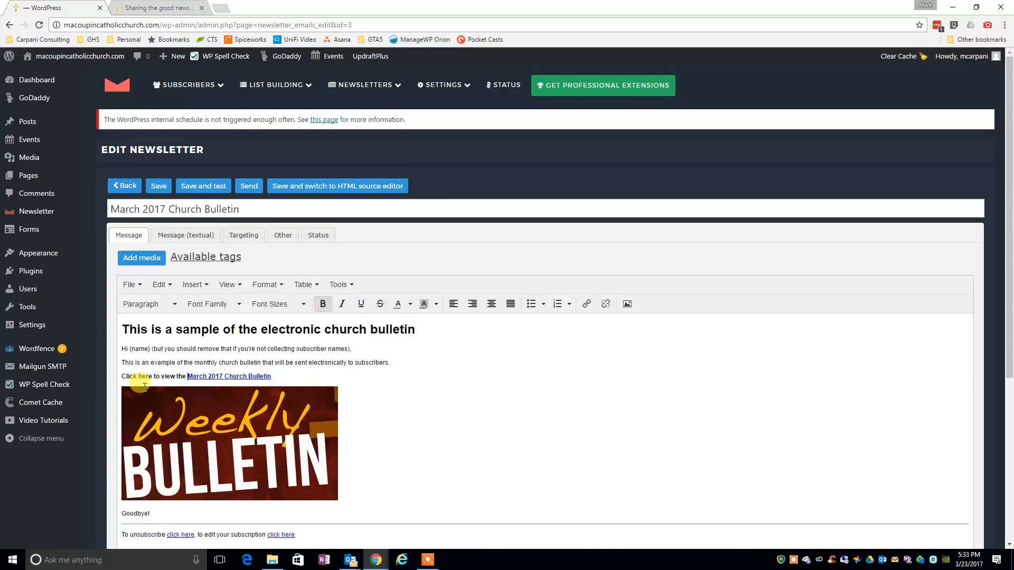
Set the font size of the whole "Click here to view the March 2017 Church Bulletin" line to 14pt.
drag(286, 377, 122, 377)
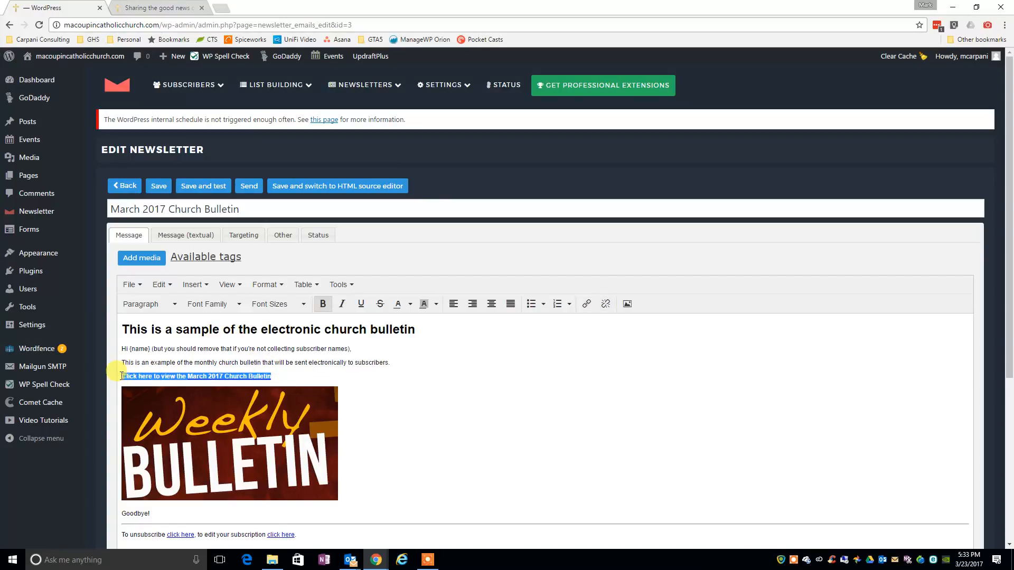
click(303, 305)
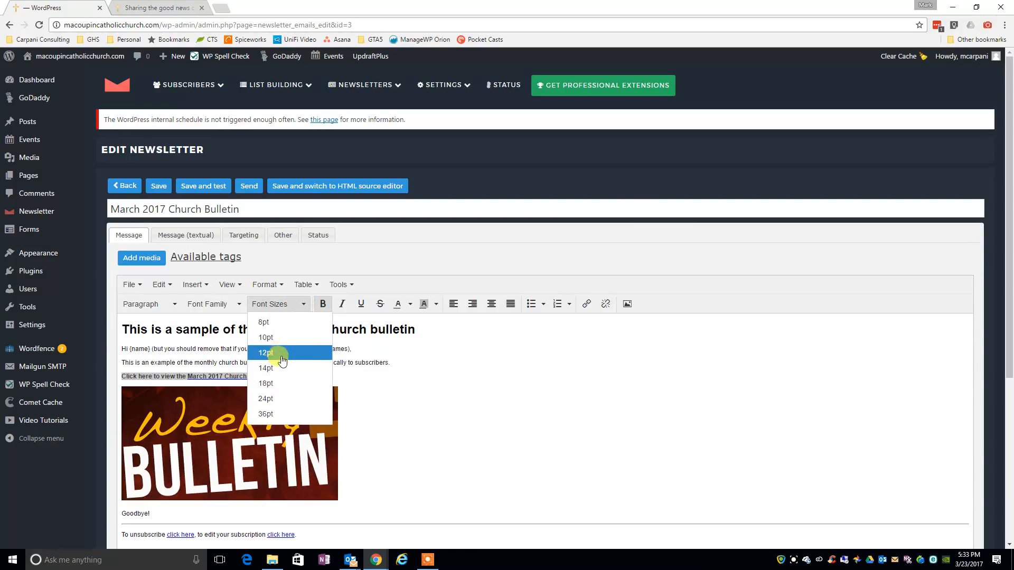
click(267, 368)
click(378, 382)
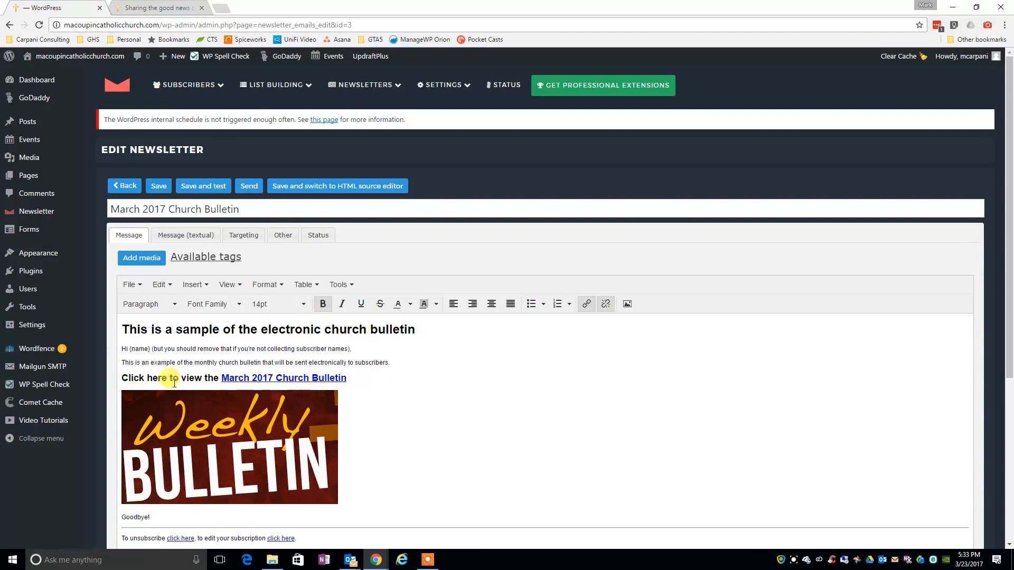
Apply an orange background color to the "Click here to view the March 2017 Church Bulletin" line.
drag(360, 377, 118, 383)
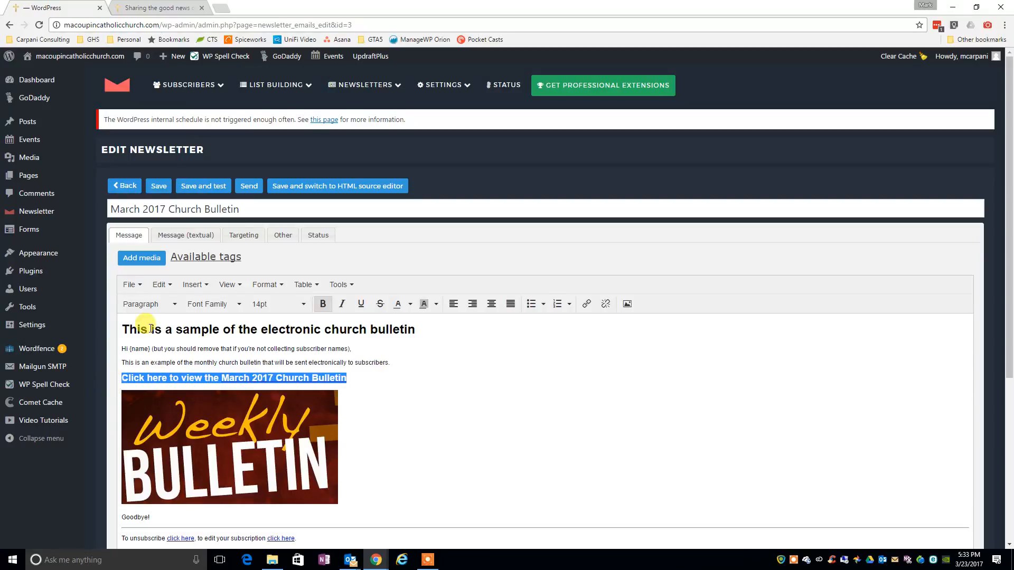
click(241, 305)
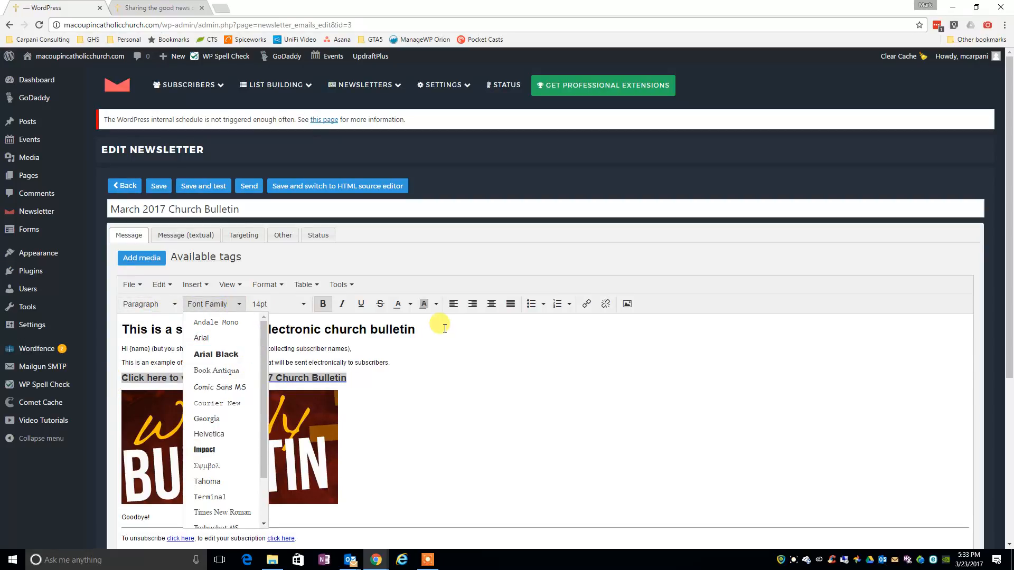
click(439, 305)
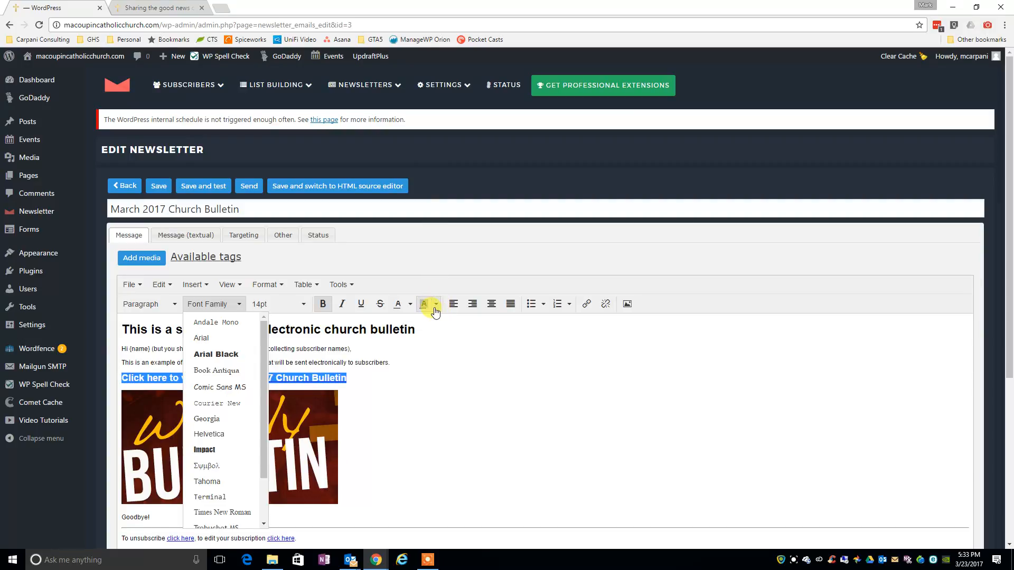
click(435, 306)
click(438, 336)
click(423, 381)
Set the text color of the "Click here to view the March 2017 Church Bulletin" line to red.
drag(362, 377, 119, 378)
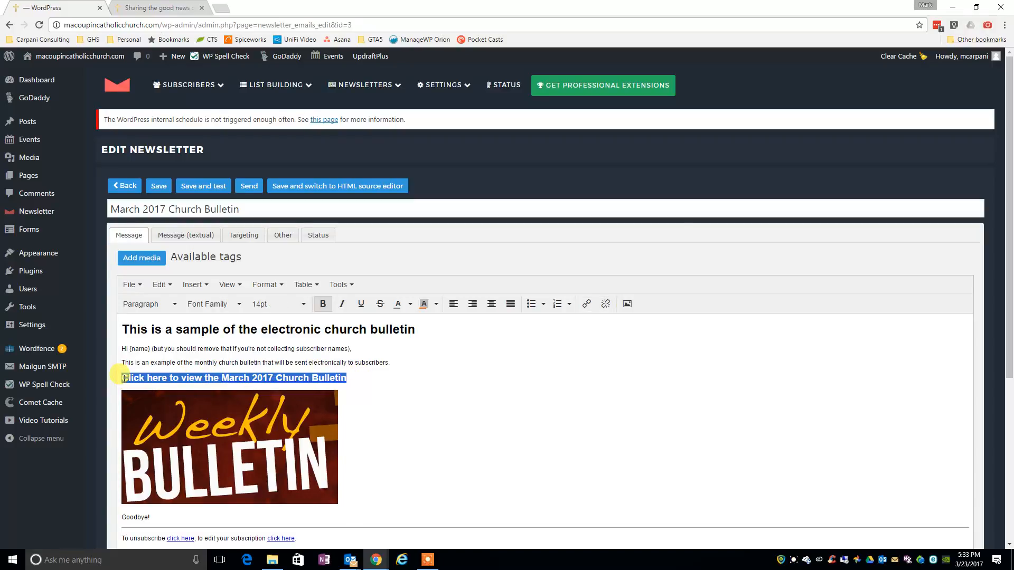
click(437, 307)
click(426, 390)
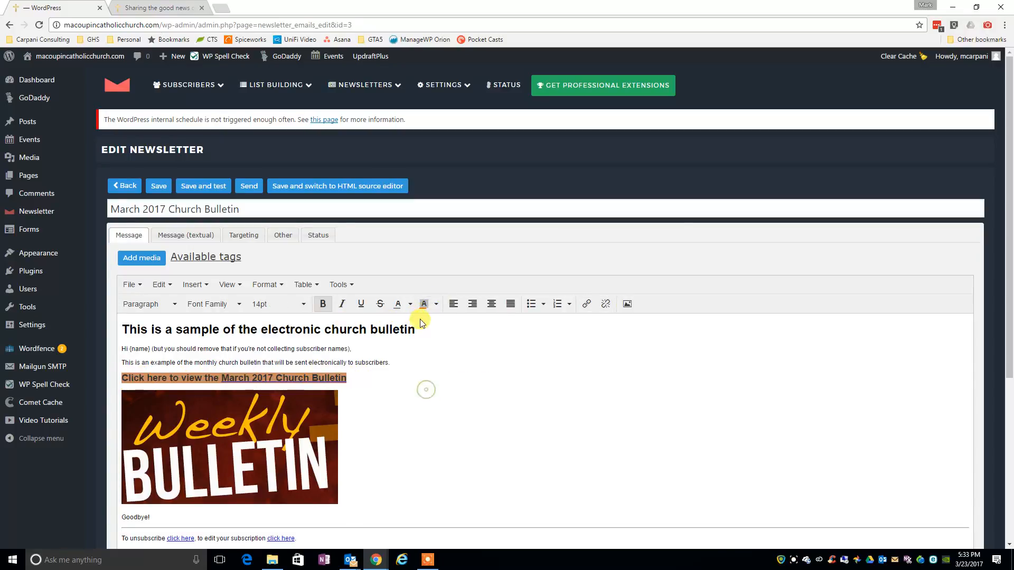
click(410, 304)
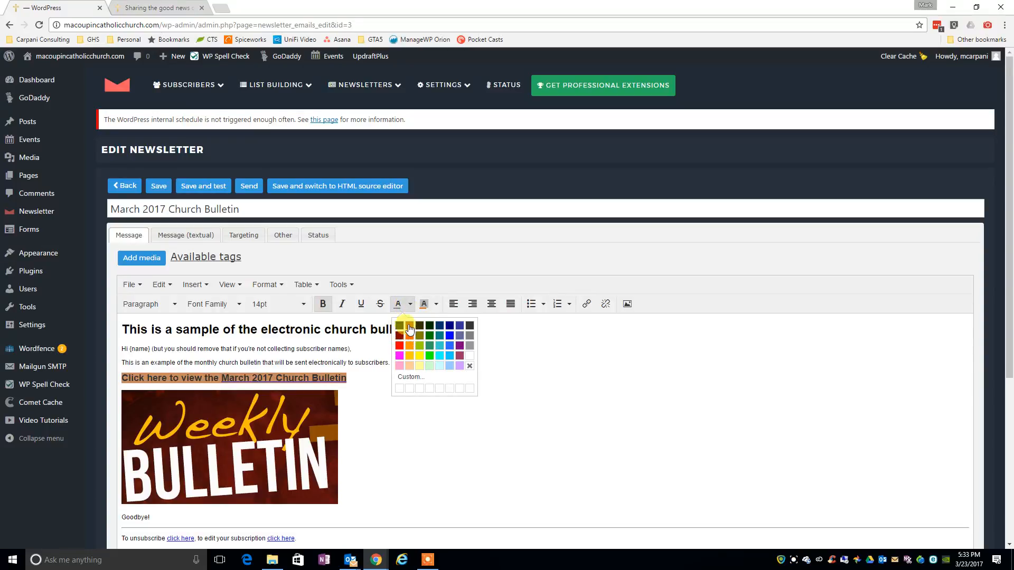
click(399, 345)
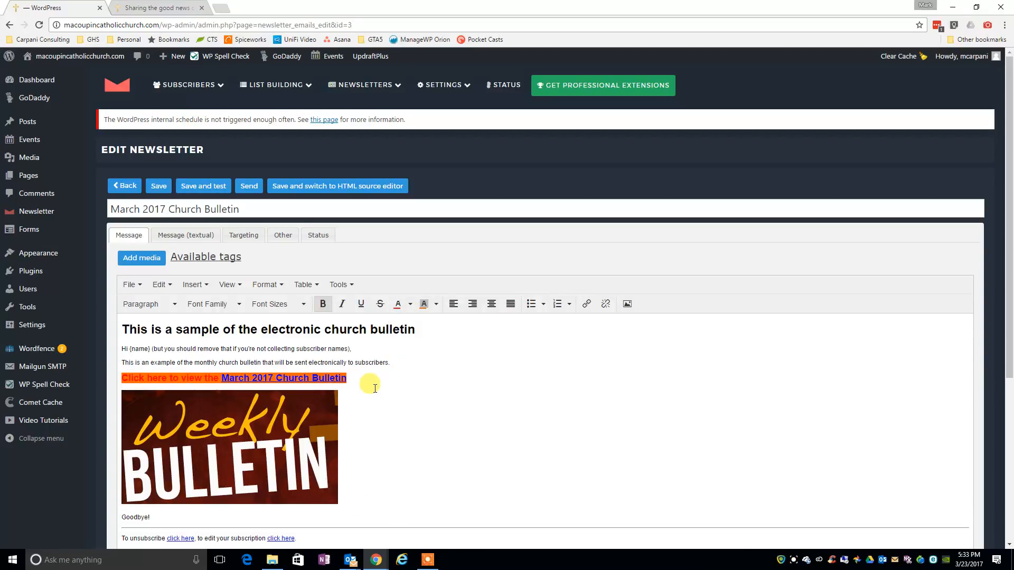
Try to remove the background color from the "Click here to view the March 2017 Church Bulletin" line.
triple_click(304, 377)
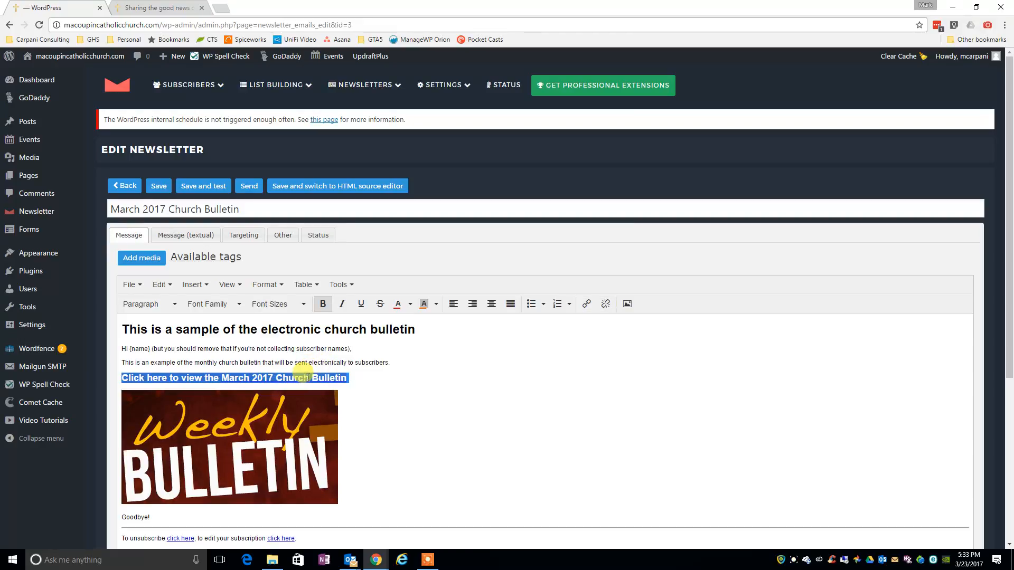
click(436, 304)
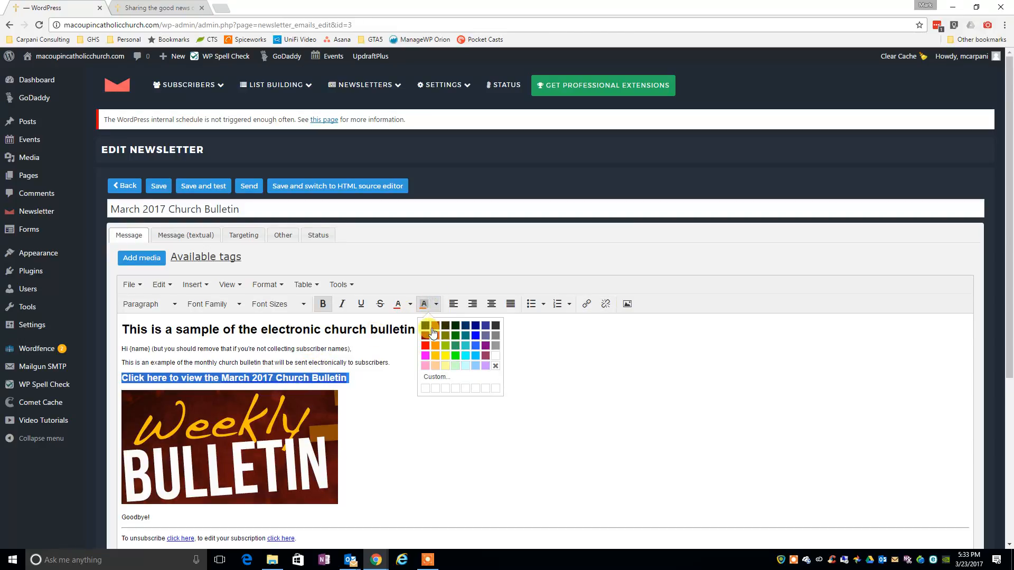
click(495, 367)
click(415, 392)
click(364, 383)
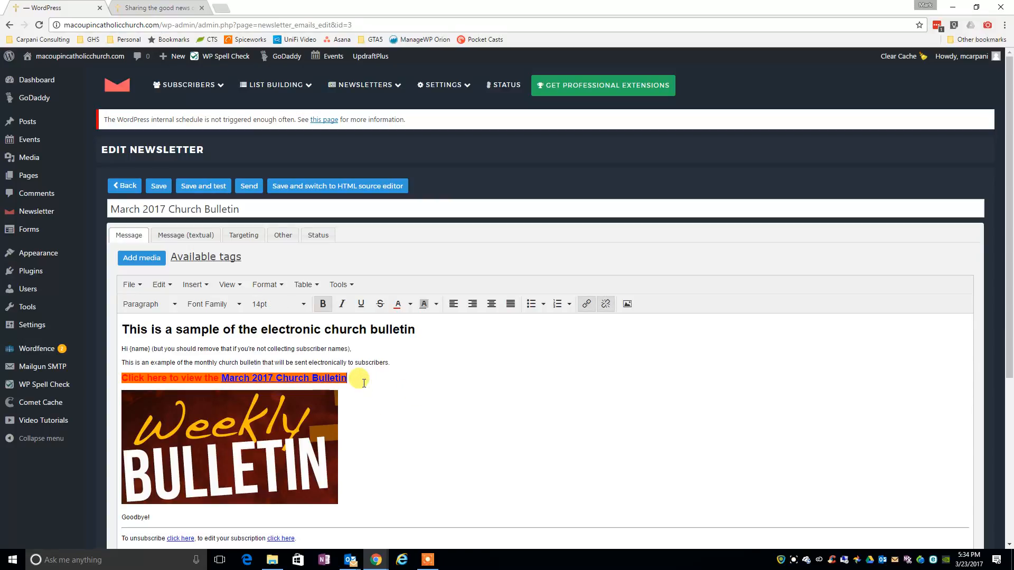
Save the newsletter and send test emails to the test addresses.
click(202, 189)
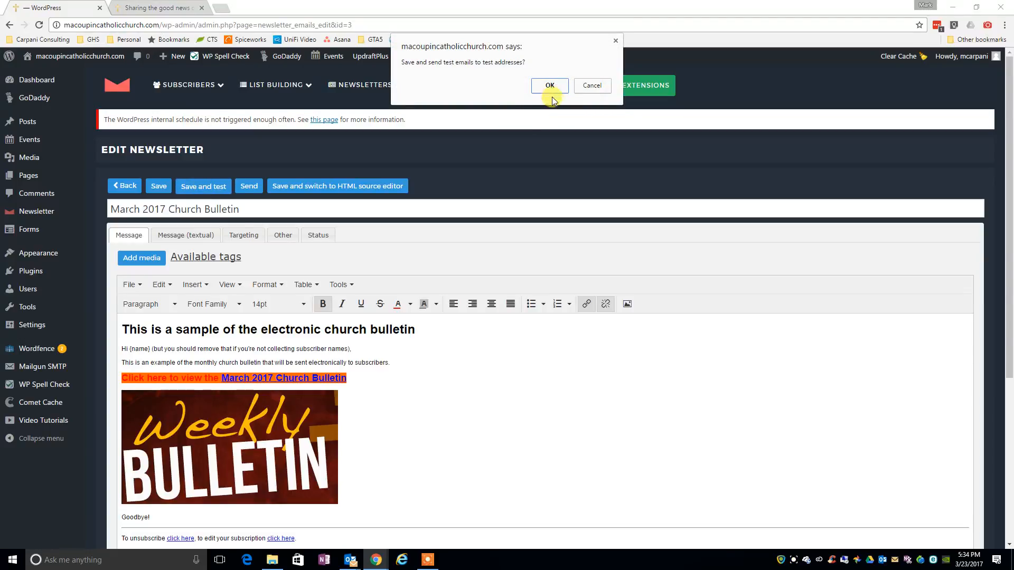
click(550, 93)
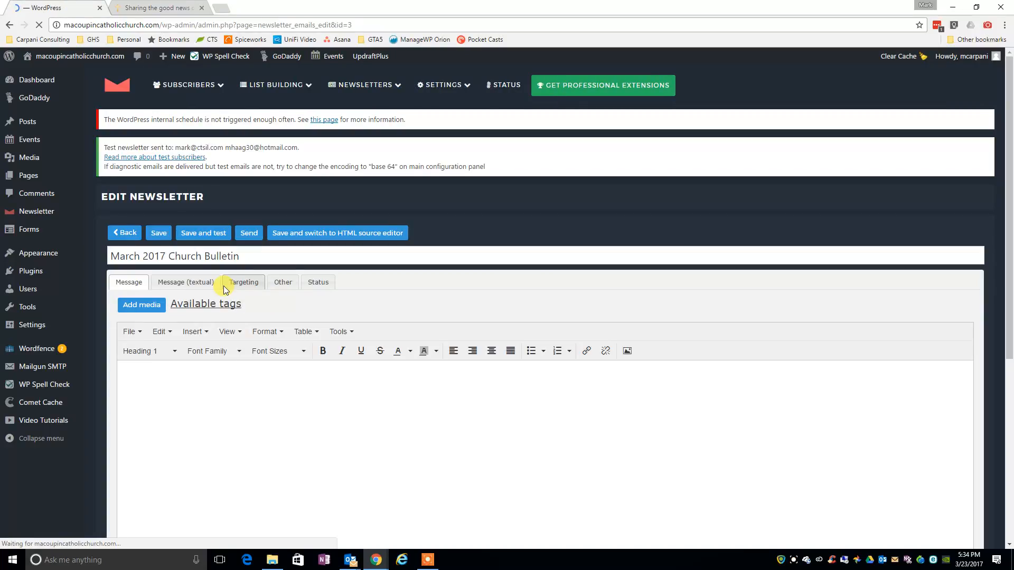
scroll(370, 390, down, 3)
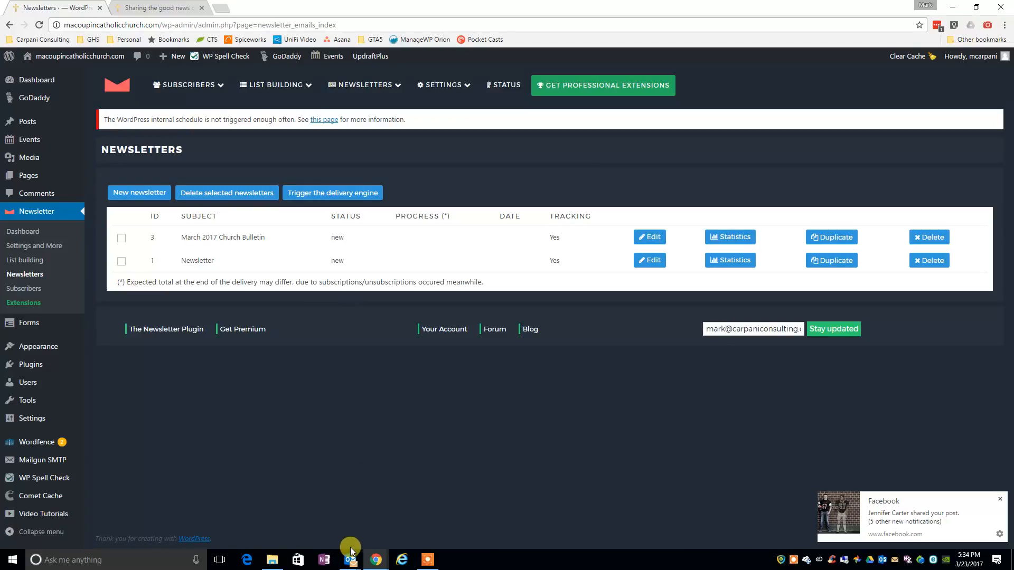
Switch to Outlook, update all mail folders, and look for the test newsletter in the Inbox and Clutter folders.
mouse_move(350, 559)
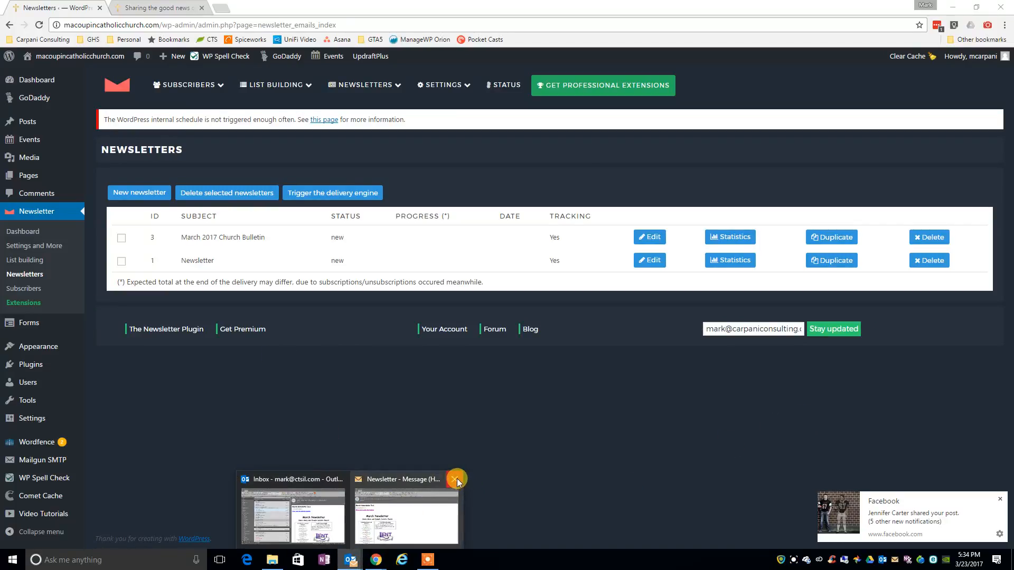
click(316, 505)
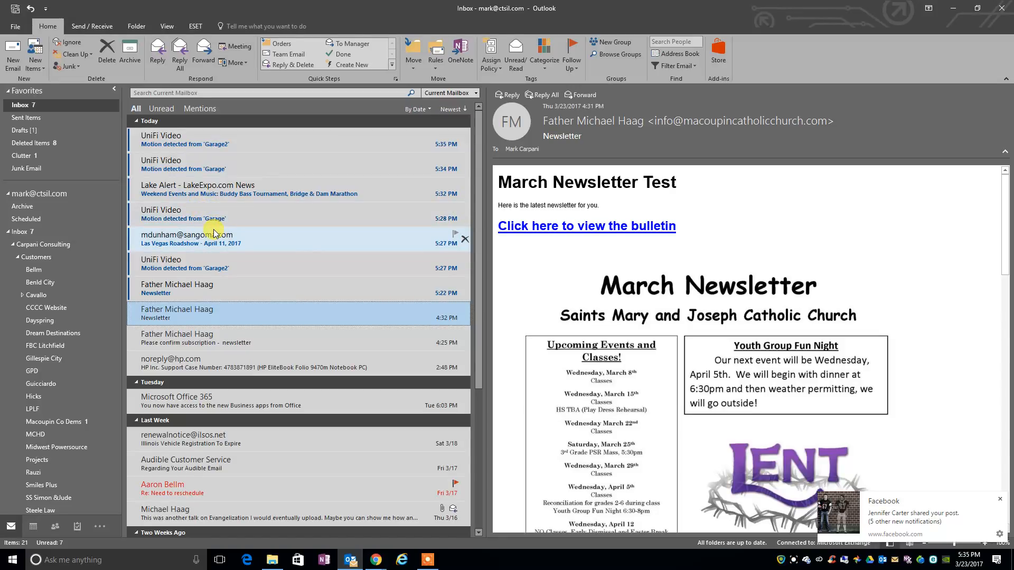
click(170, 294)
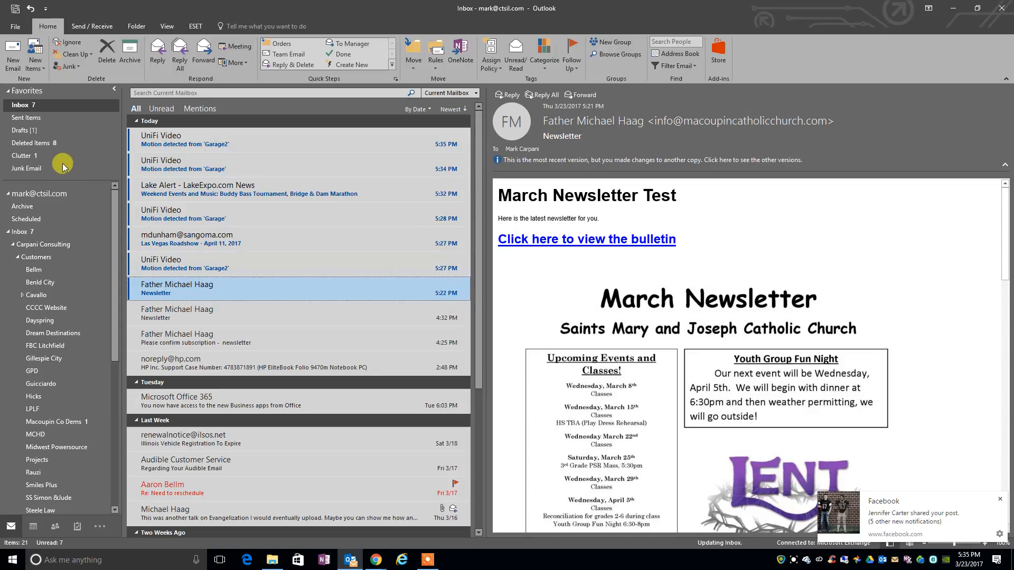
click(90, 28)
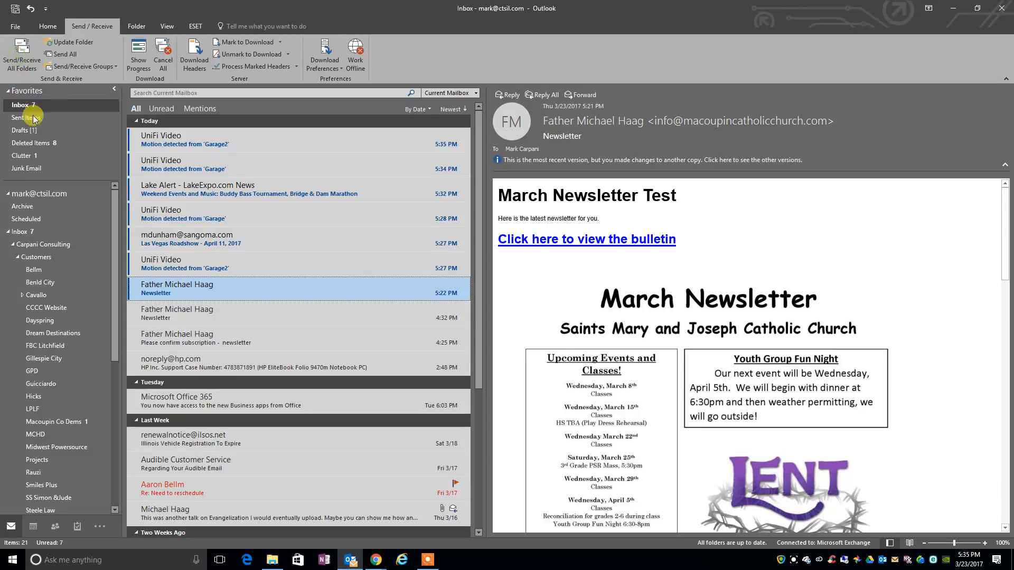
click(33, 157)
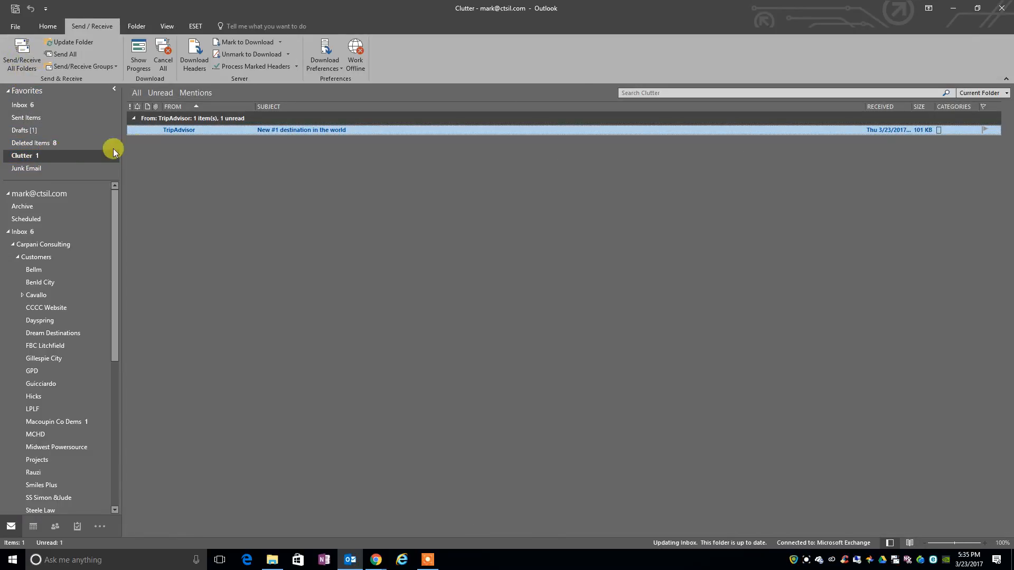
click(18, 105)
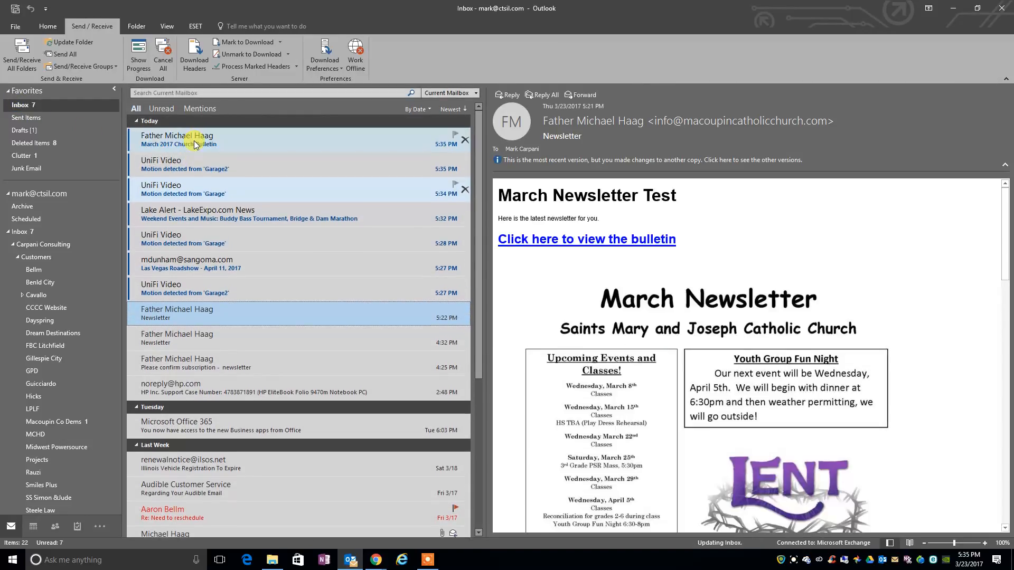
Open the received March 2017 Church Bulletin email and follow its bulletin link to look over the PDF.
click(195, 144)
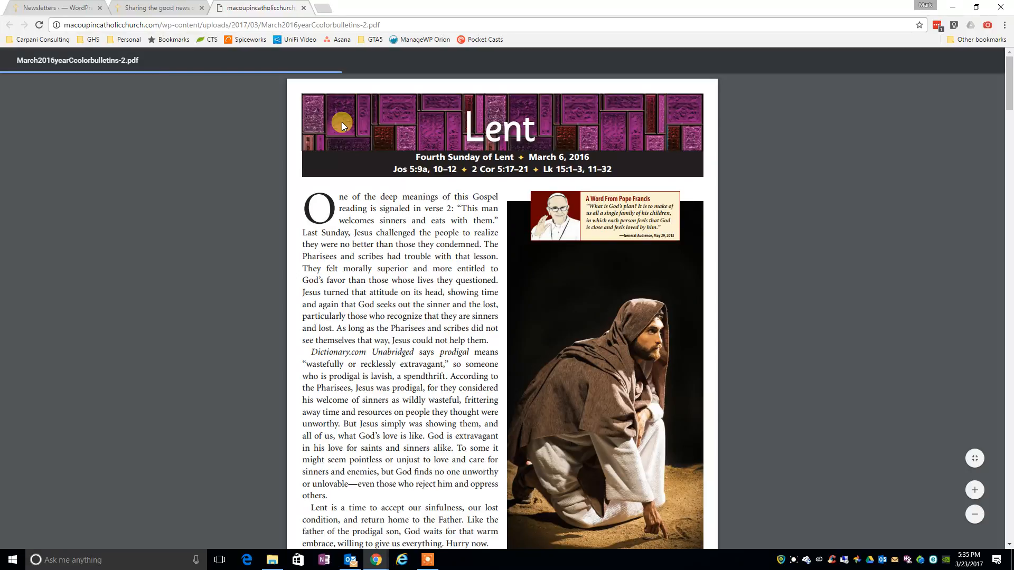
scroll(813, 211, down, 10)
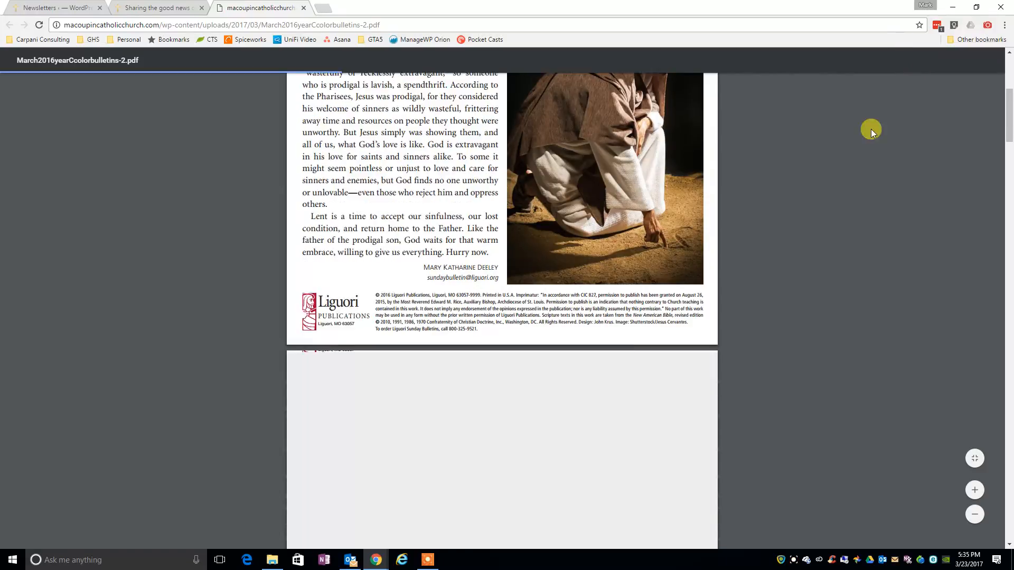
scroll(489, 237, up, 10)
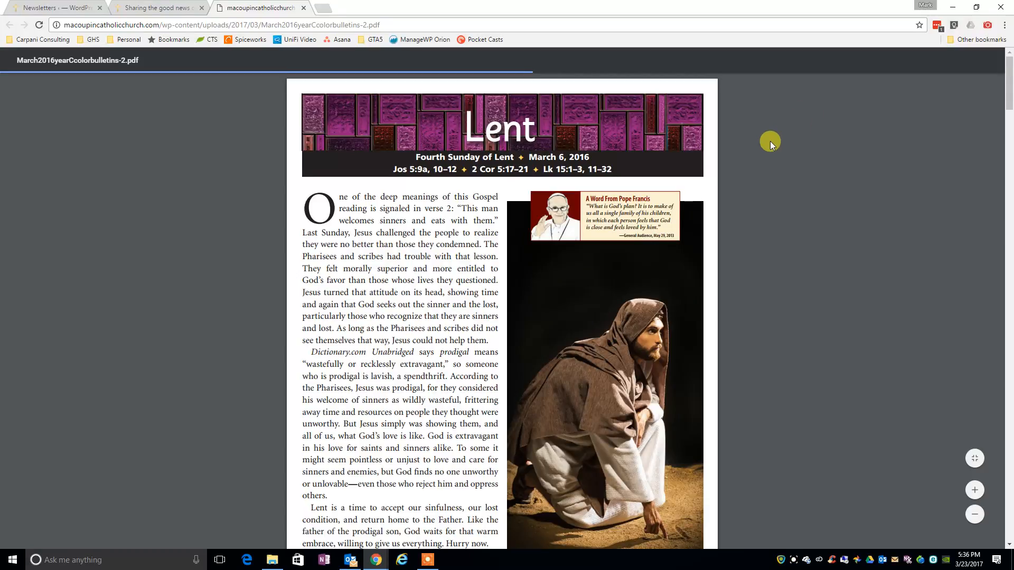
scroll(810, 262, down, 9)
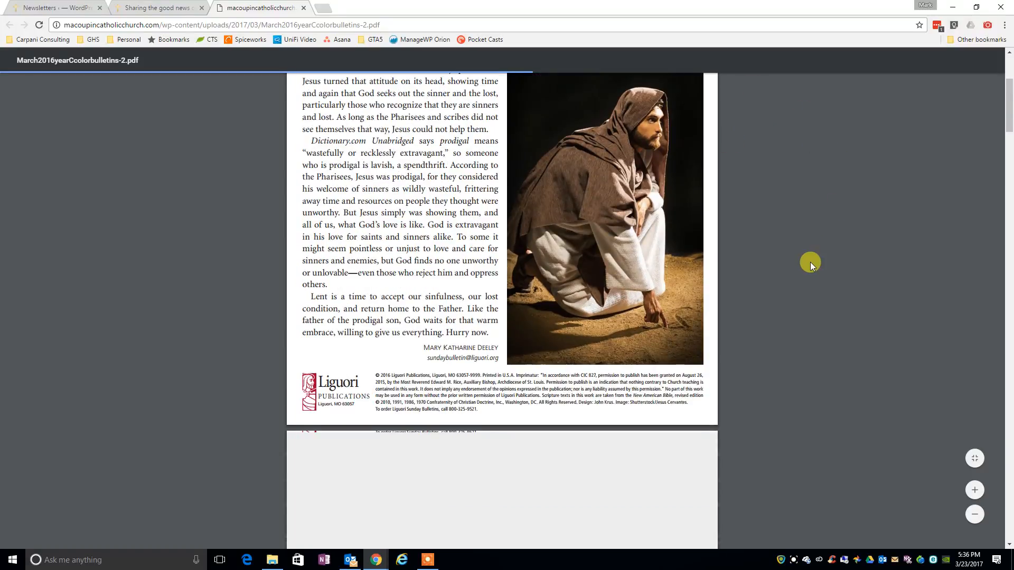
scroll(810, 262, up, 10)
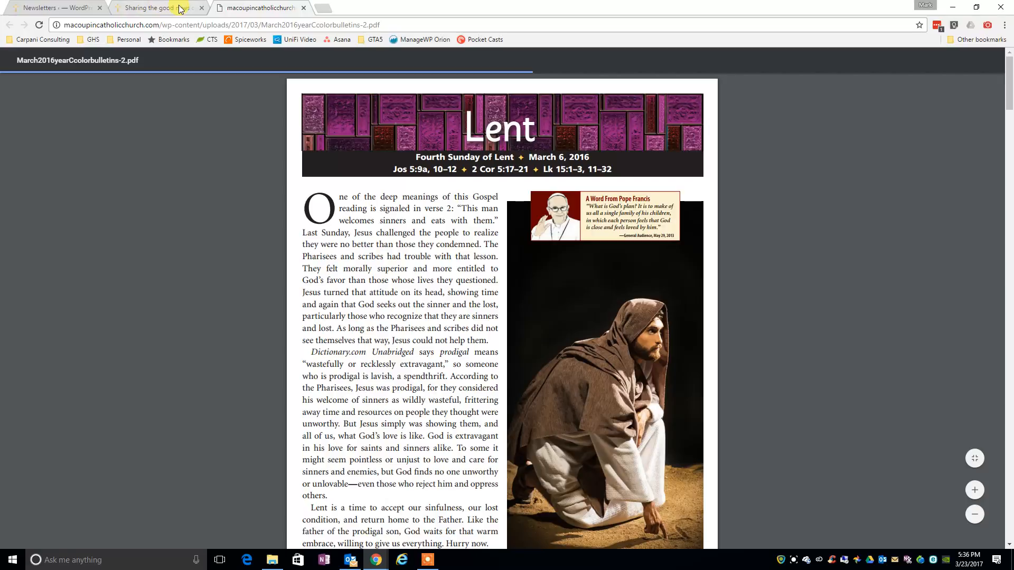
Return to the WordPress newsletters list, view the March 2017 Church Bulletin's statistics, and open the Newsletter plugin's dashboard.
click(71, 7)
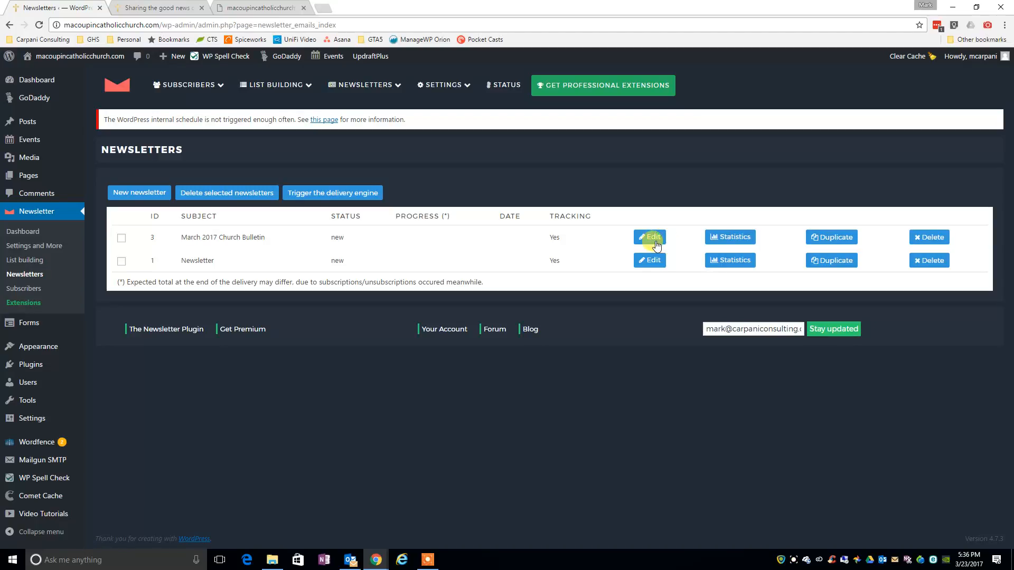
click(730, 238)
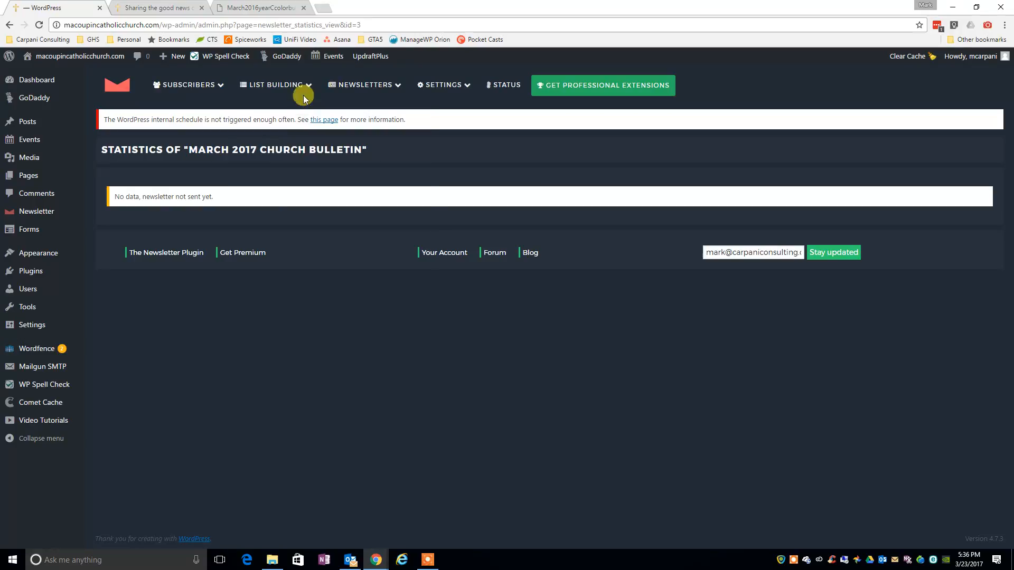
mouse_move(211, 86)
mouse_move(328, 86)
mouse_move(277, 86)
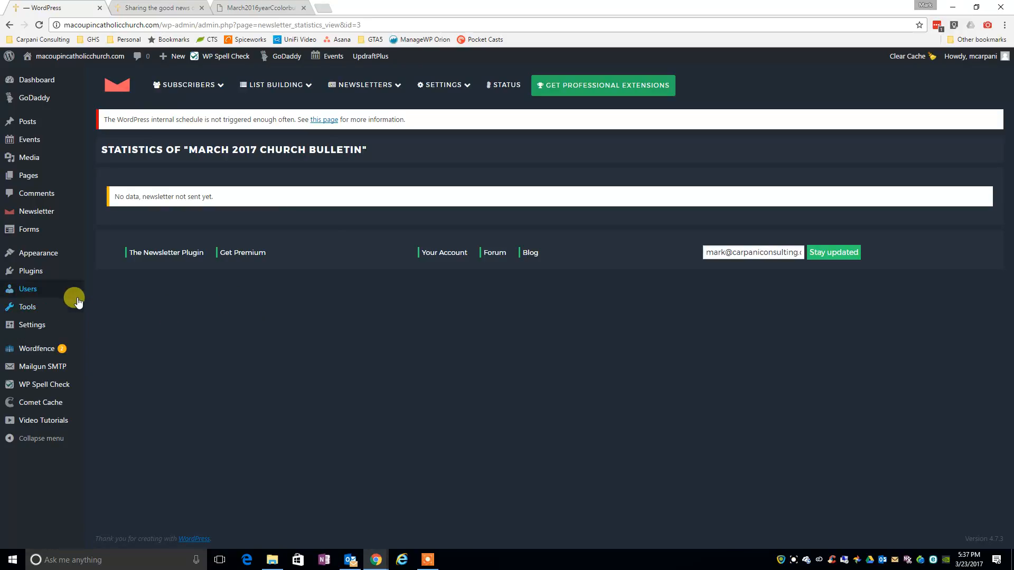
click(46, 212)
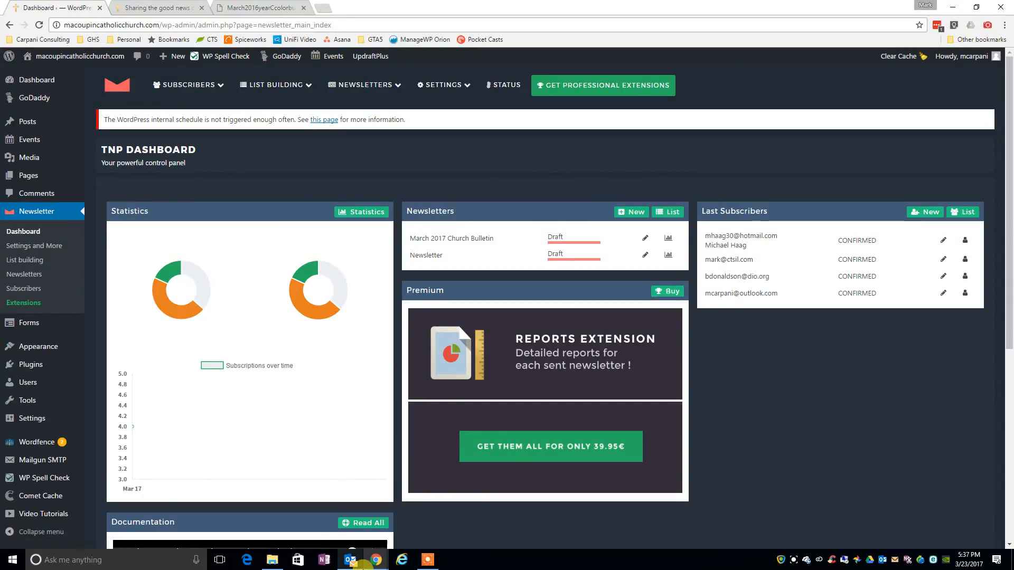
Review the received bulletin email in Outlook, and read through the linked bulletin PDF in Chrome up to the Easter page.
click(354, 561)
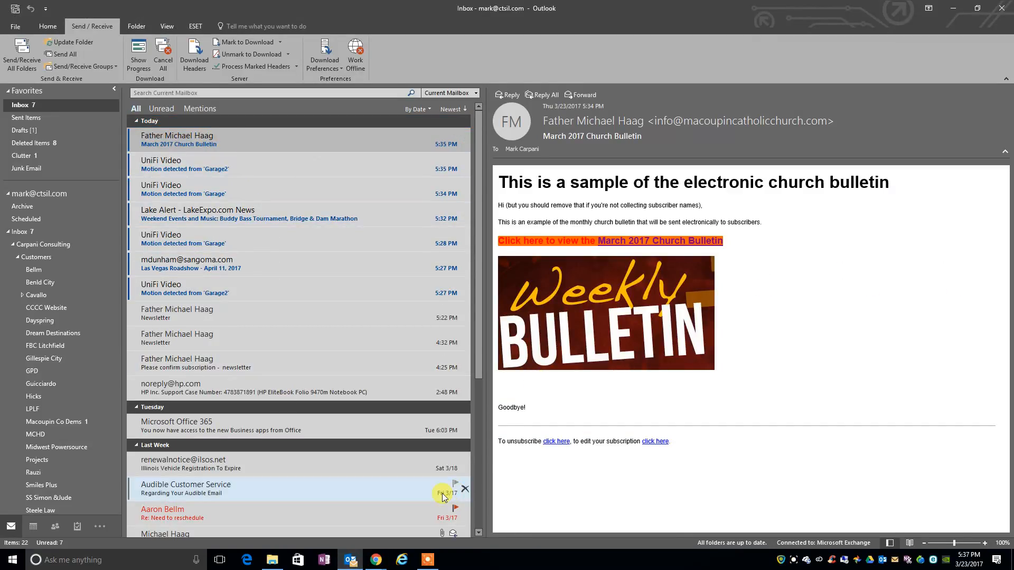
click(376, 560)
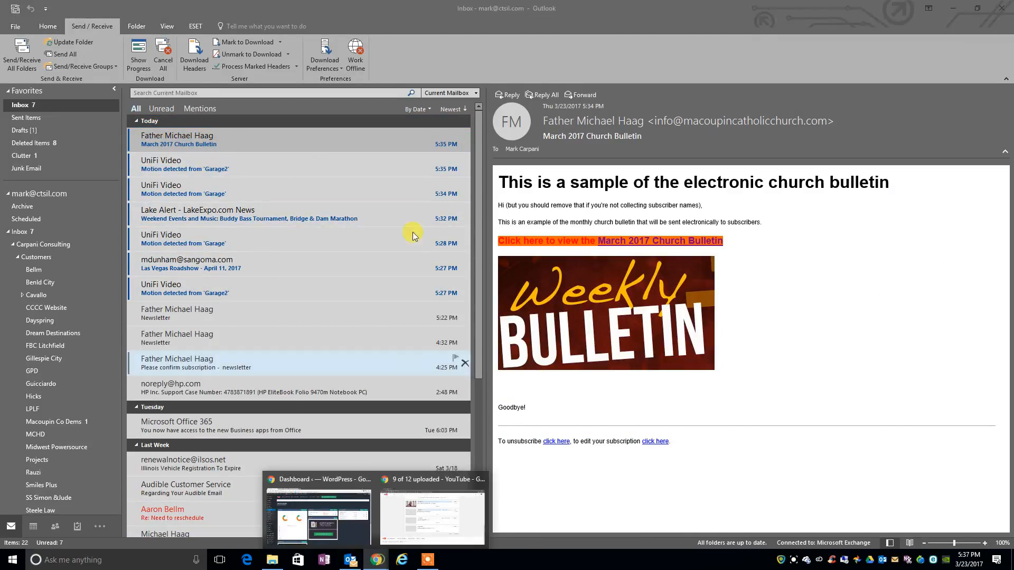
click(308, 478)
click(264, 8)
scroll(533, 263, down, 2)
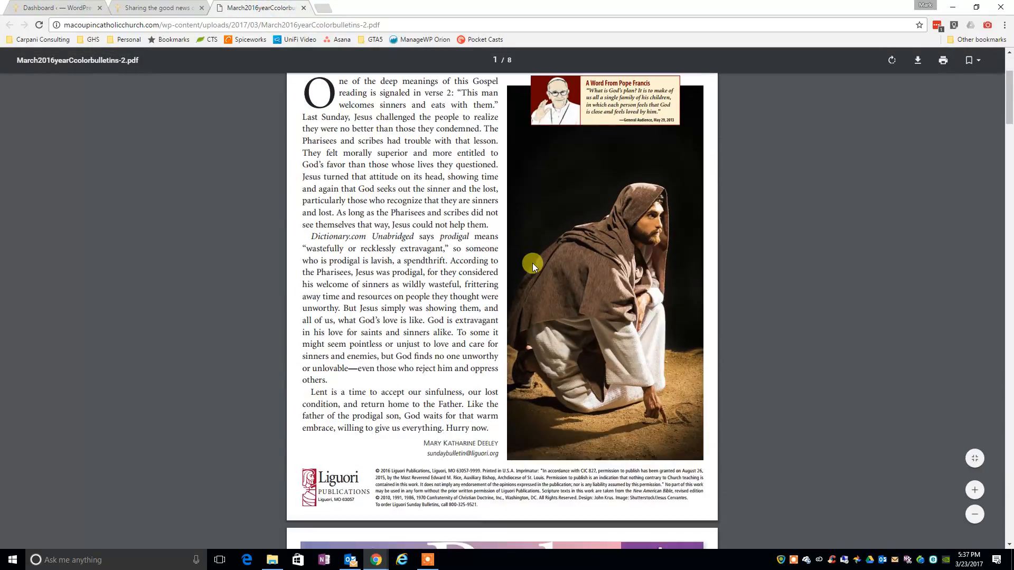
scroll(533, 263, down, 8)
scroll(520, 266, down, 8)
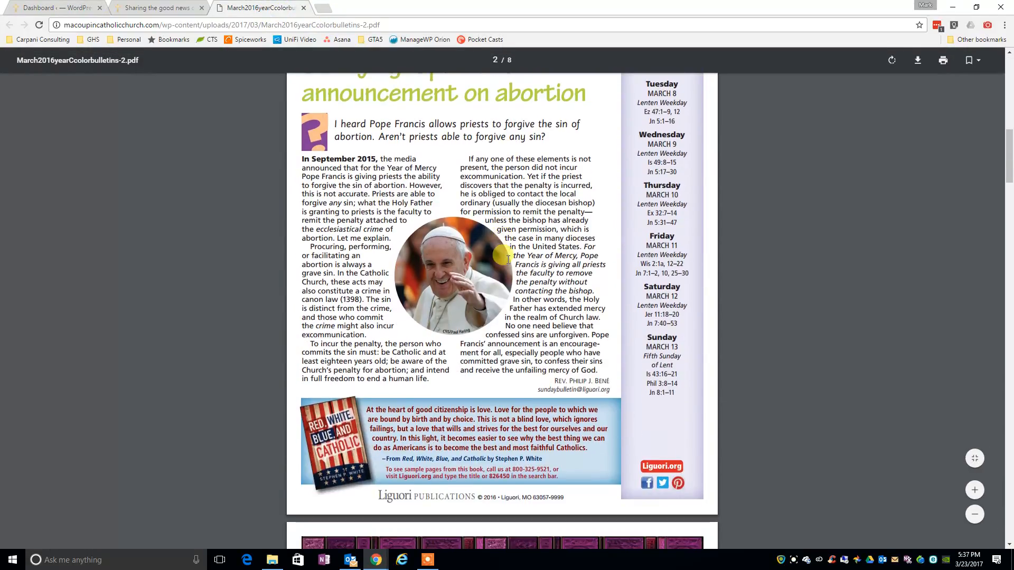
scroll(503, 255, down, 6)
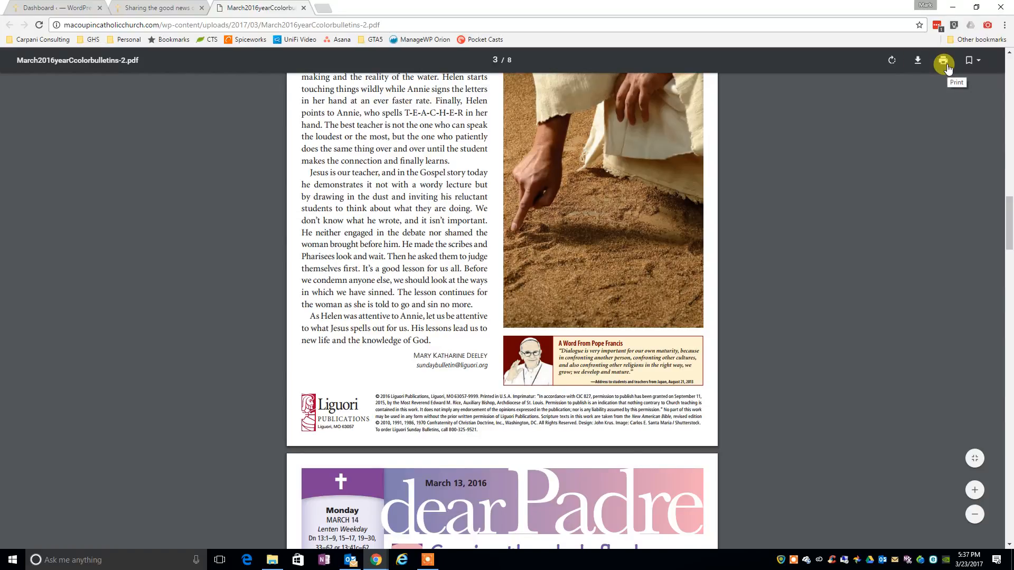
scroll(290, 339, down, 7)
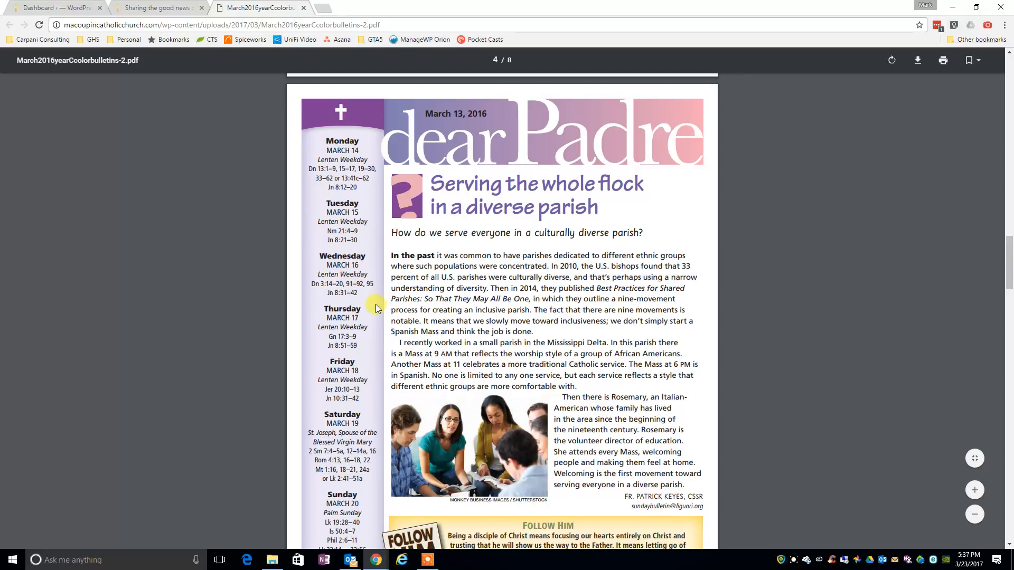
scroll(380, 307, down, 4)
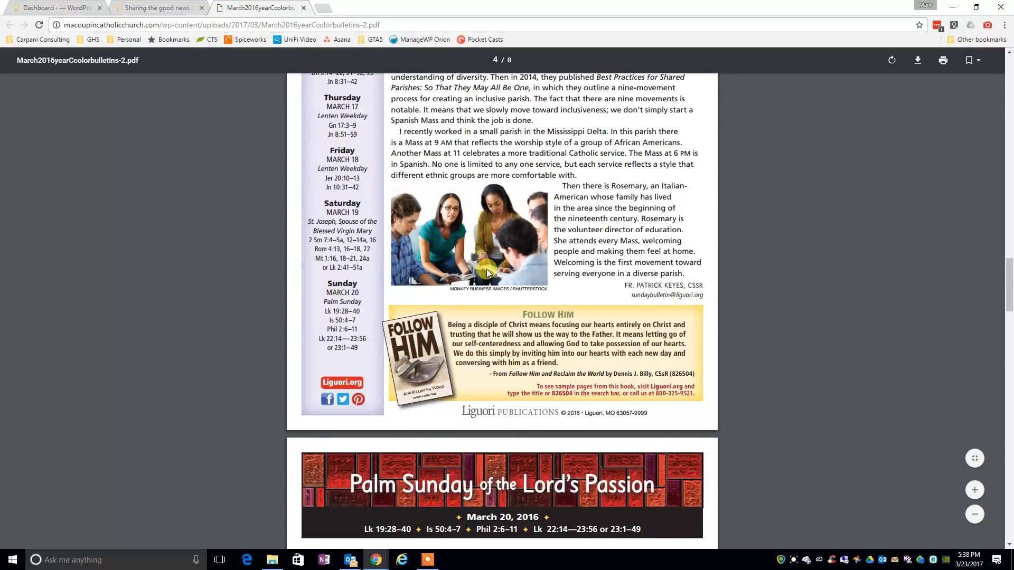
scroll(487, 273, down, 15)
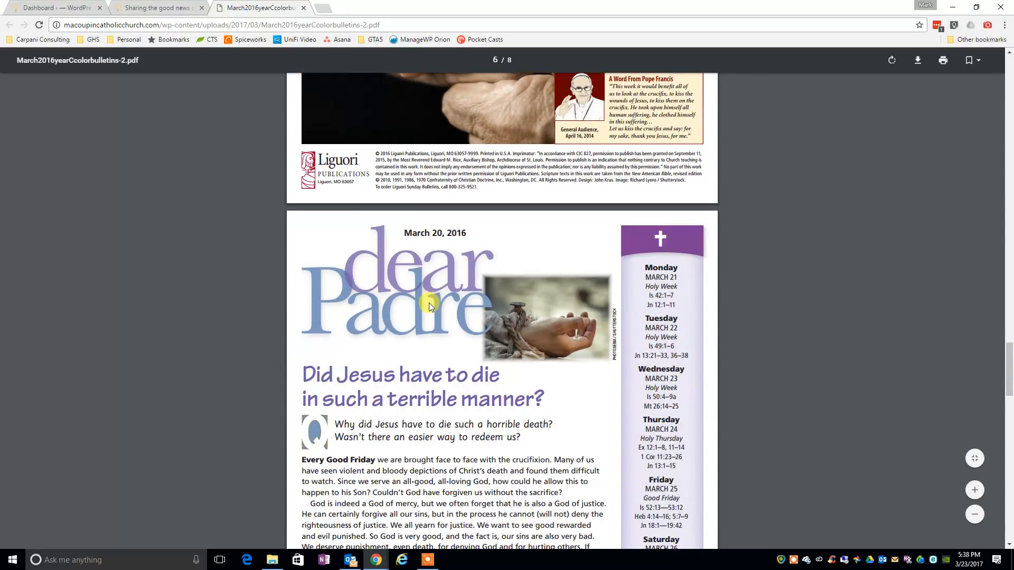
scroll(431, 306, down, 15)
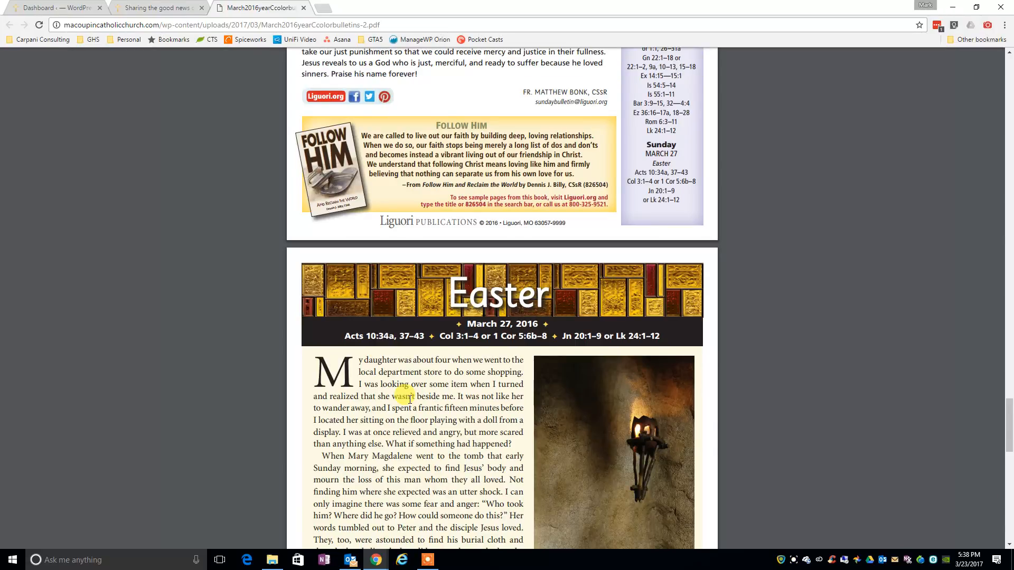
right_click(783, 560)
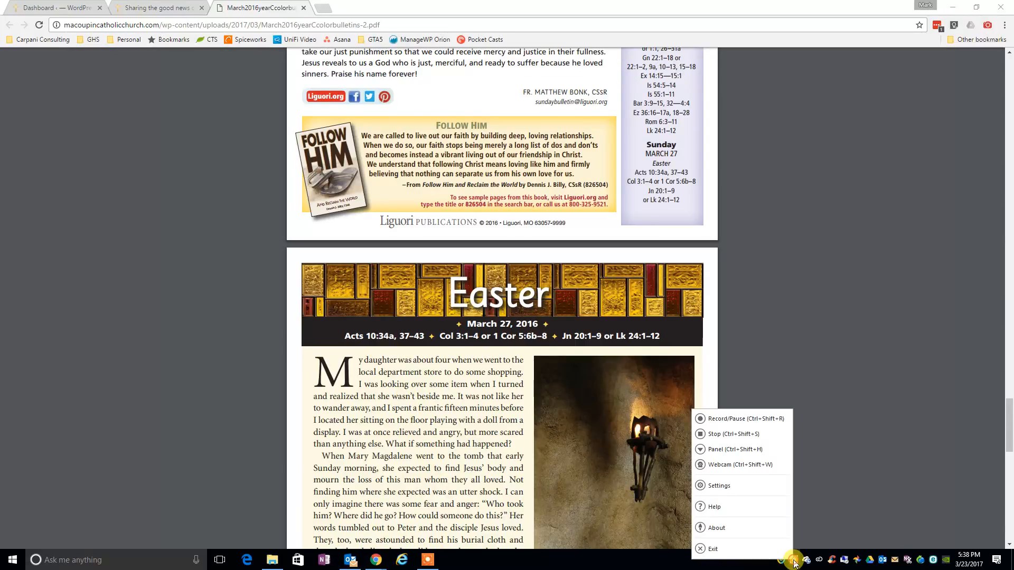